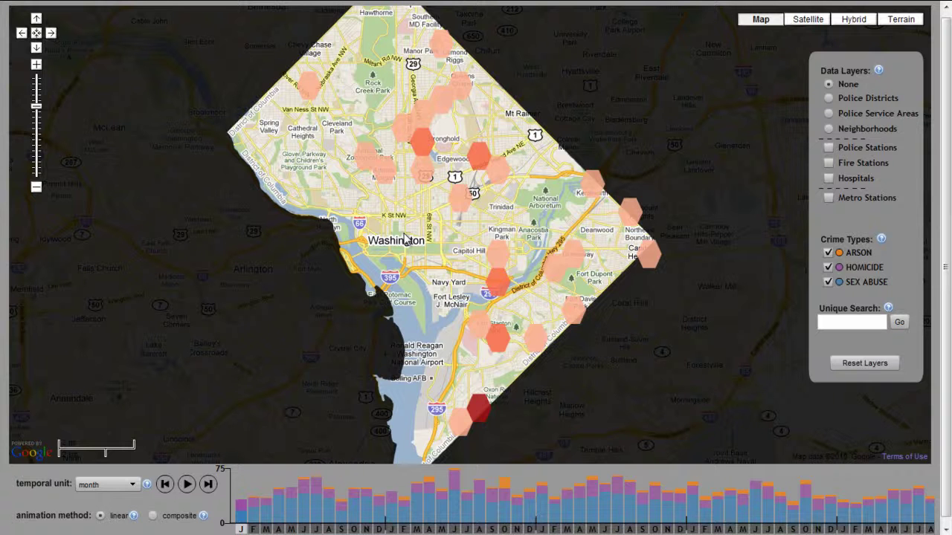
Zoom into the HOMICIDE:2 hexagon and centre the individual homicide markers near Lamont St NW.
{"action": "mouse_move", "coordinate": [424, 137]}
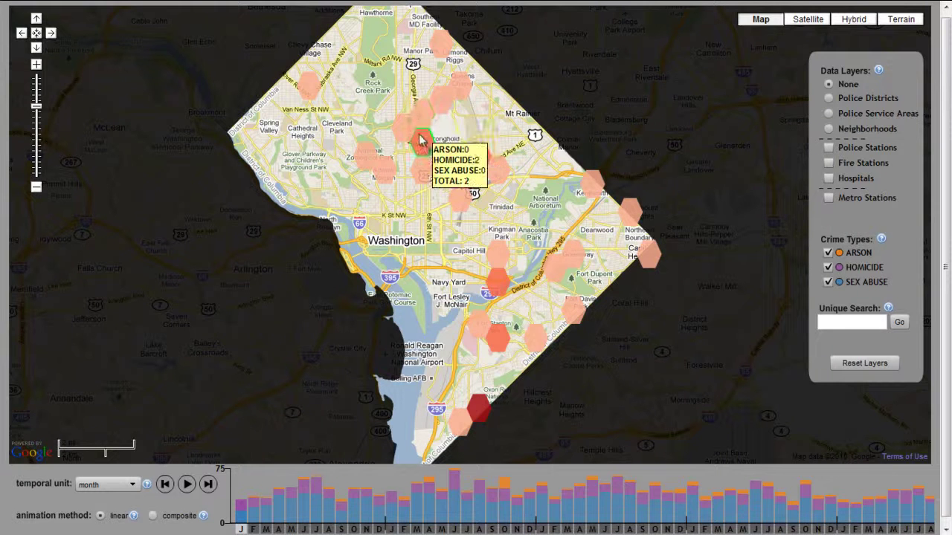
{"action": "left_click", "coordinate": [422, 144]}
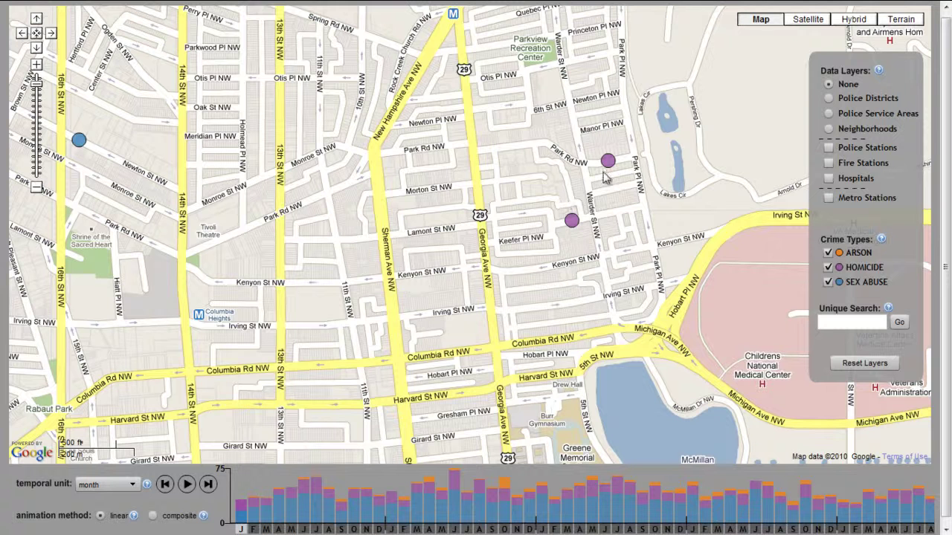
{"action": "mouse_move", "coordinate": [572, 228]}
{"action": "left_click", "coordinate": [51, 33]}
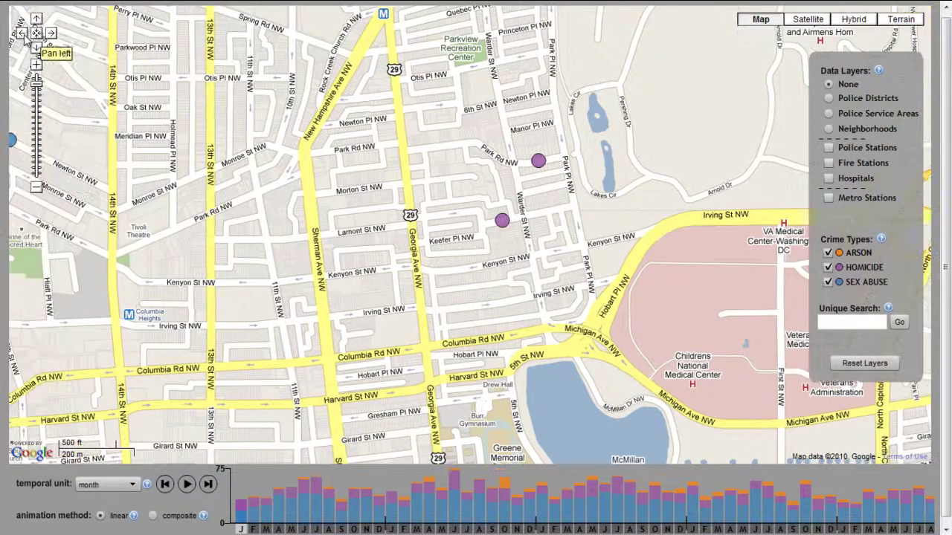
{"action": "left_click", "coordinate": [23, 35]}
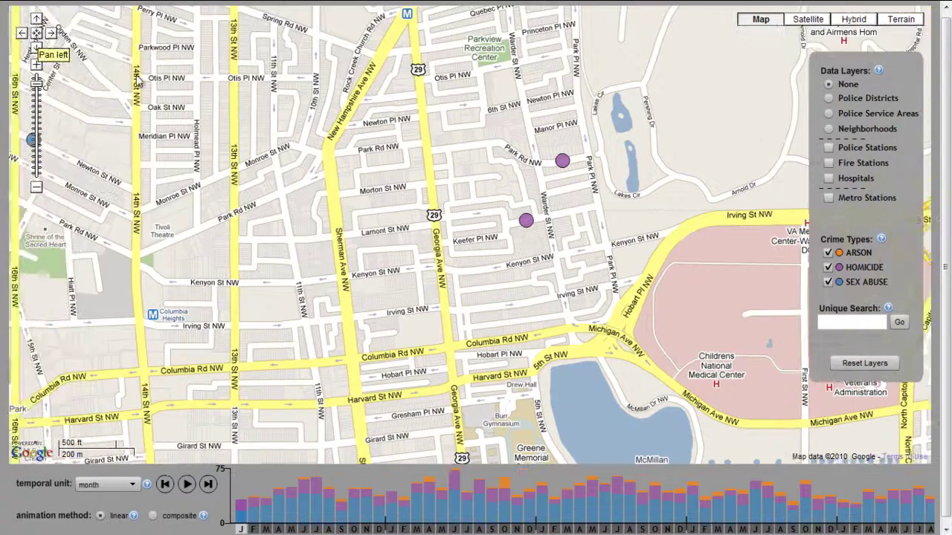
{"action": "left_click_drag", "start_coordinate": [604, 253], "coordinate": [550, 260]}
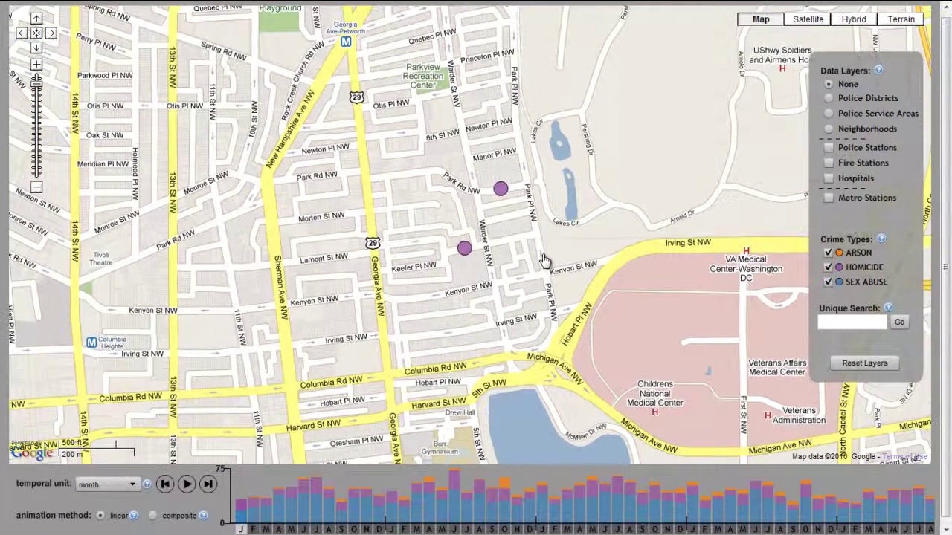
Show the Lamont St NW homicide's details (1-30-2006, district 3), highlight them, and switch to satellite imagery.
{"action": "left_click", "coordinate": [464, 250]}
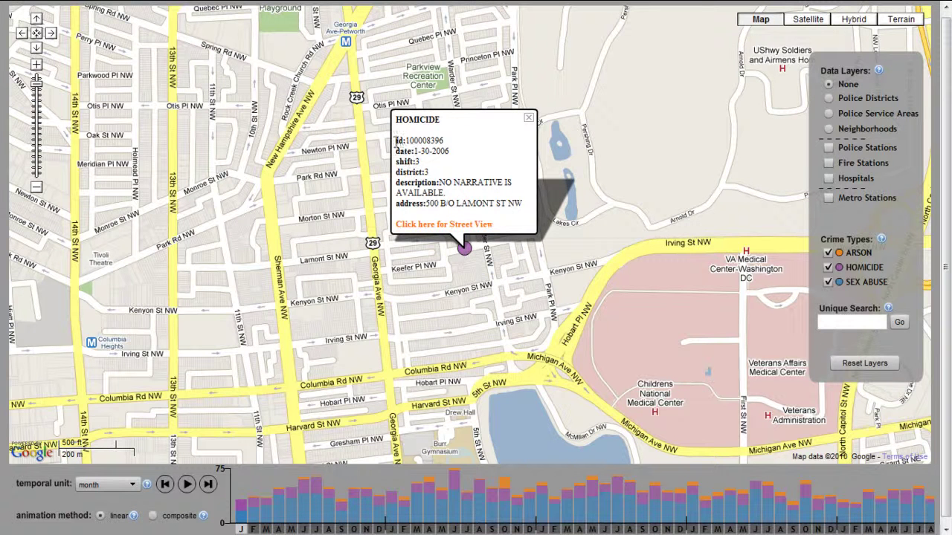
{"action": "left_click_drag", "start_coordinate": [395, 136], "coordinate": [531, 210]}
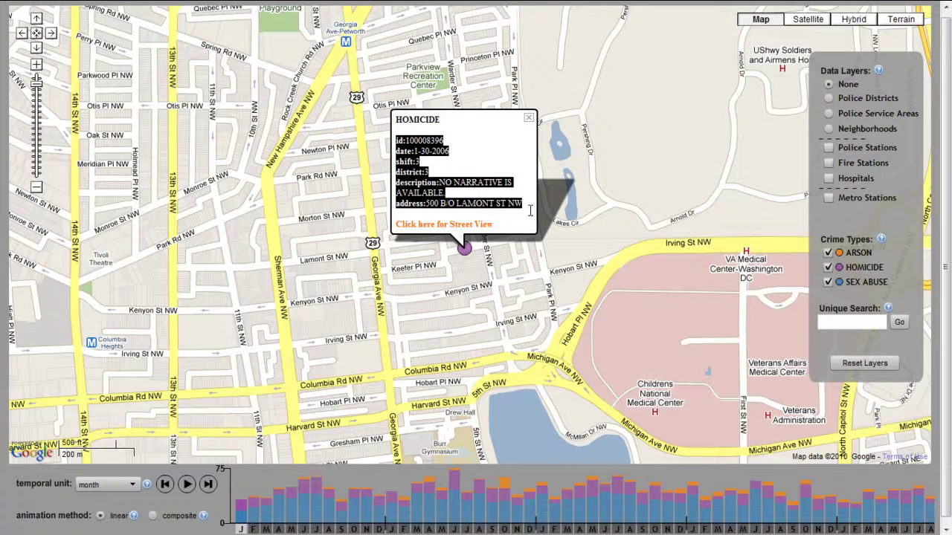
{"action": "left_click", "coordinate": [812, 22]}
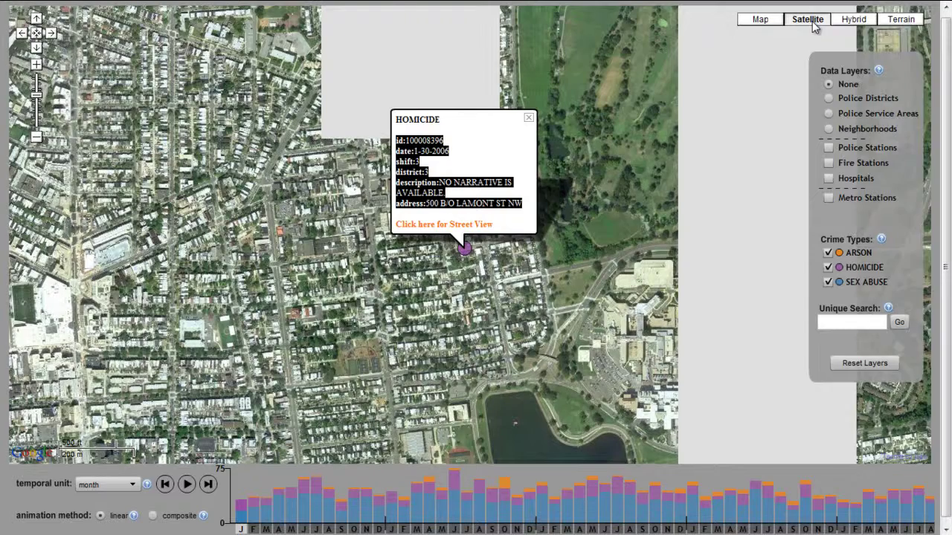
View the homicide site in Street View looking along Lamont Street, then return to the whole-DC map.
{"action": "left_click", "coordinate": [475, 225]}
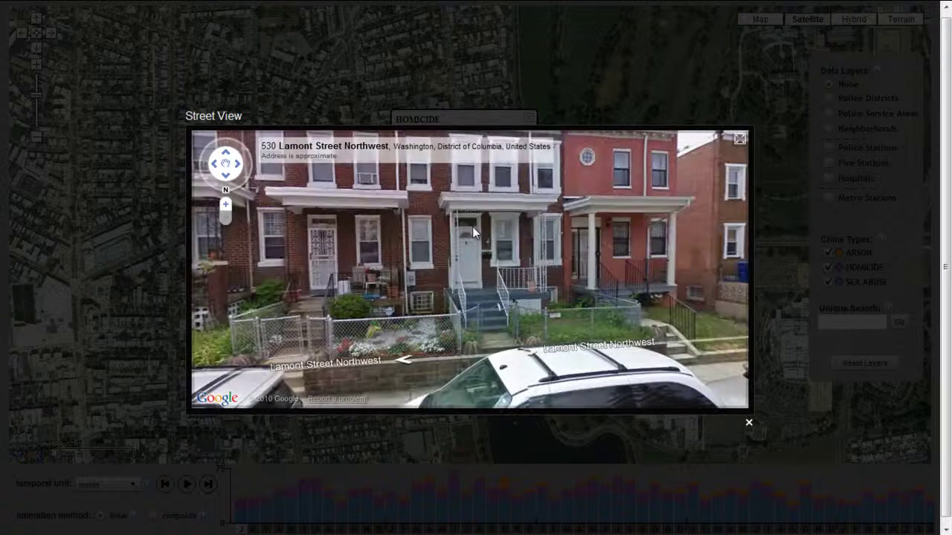
{"action": "left_click_drag", "start_coordinate": [639, 242], "coordinate": [407, 241]}
{"action": "left_click_drag", "start_coordinate": [702, 280], "coordinate": [236, 273]}
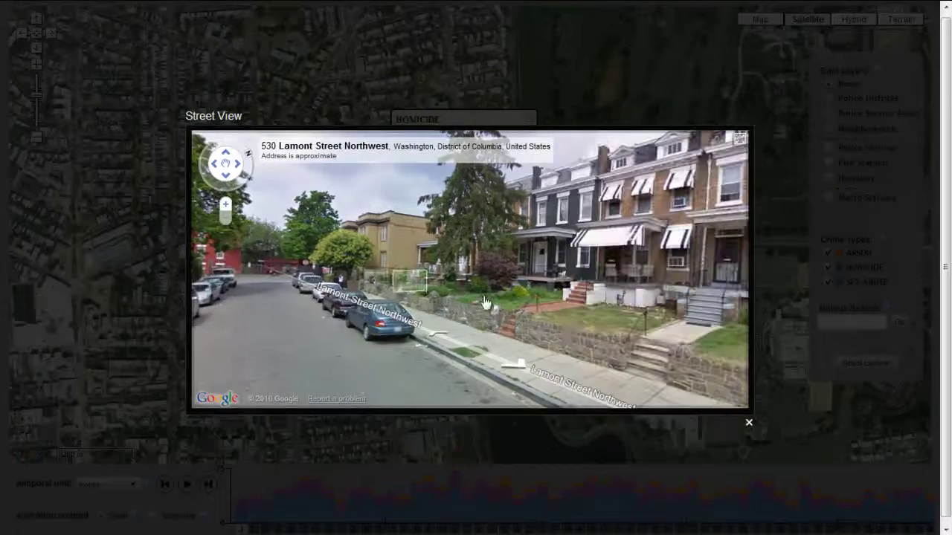
{"action": "left_click", "coordinate": [748, 425]}
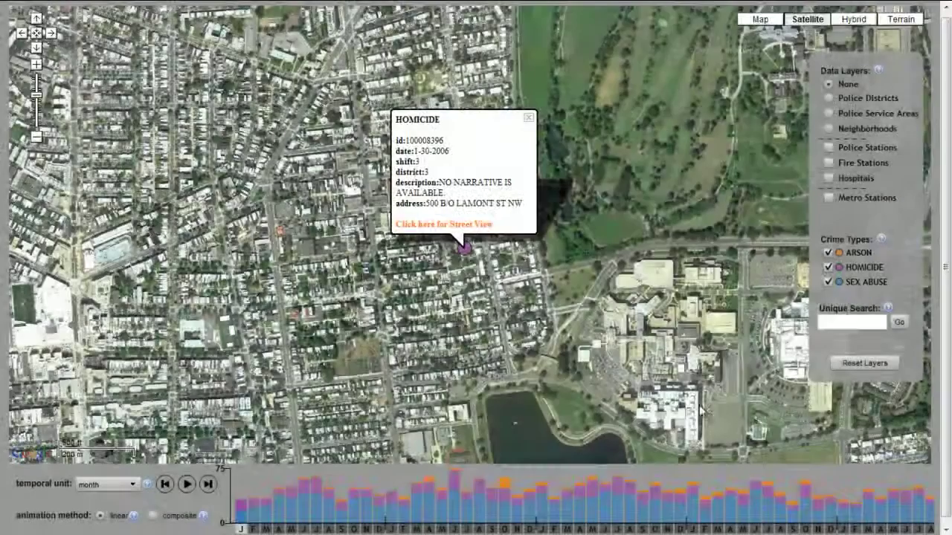
{"action": "left_click", "coordinate": [35, 34]}
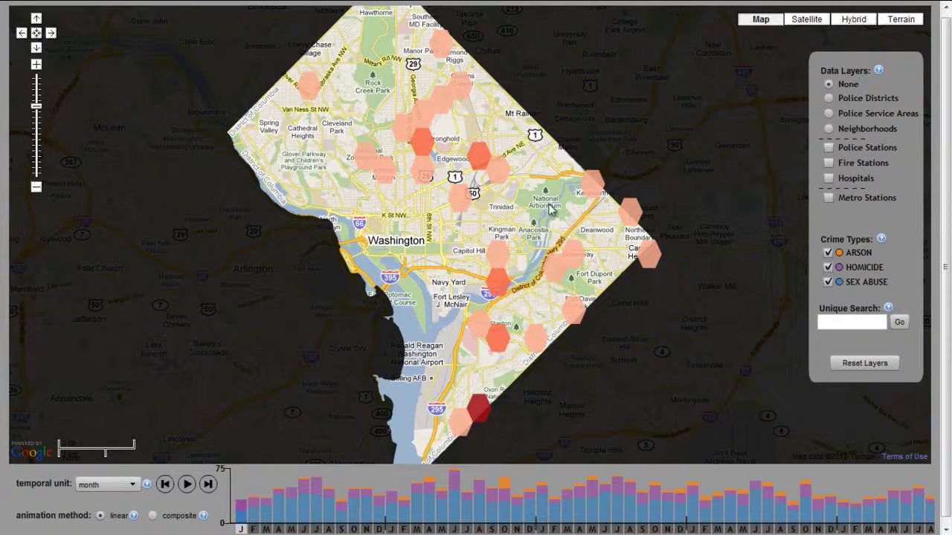
Hide ARSON and SEX ABUSE so only homicides show, and overlay the Police Districts boundaries.
{"action": "left_click", "coordinate": [861, 250]}
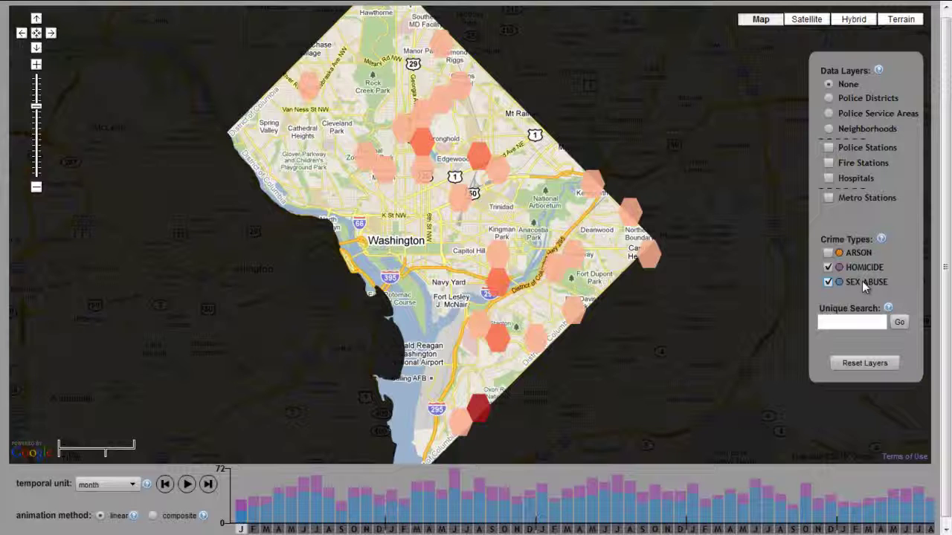
{"action": "left_click", "coordinate": [861, 281]}
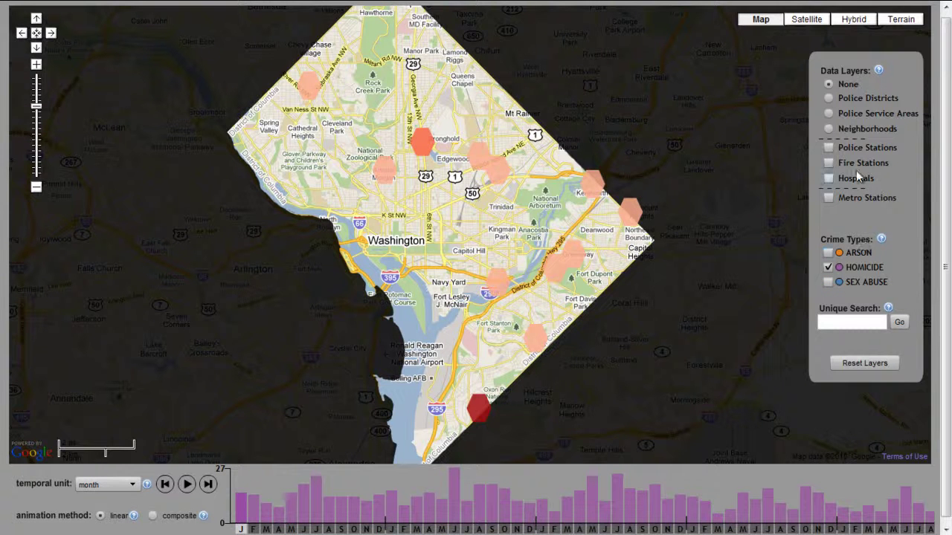
{"action": "left_click", "coordinate": [847, 97]}
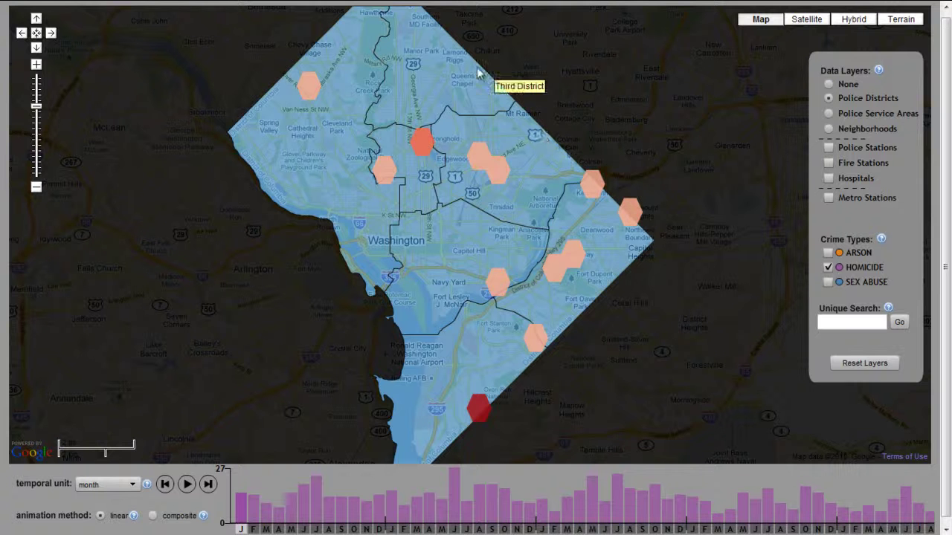
Swap the district overlay for police stations and check the Police and Fire Clinic station's details.
{"action": "left_click", "coordinate": [829, 85]}
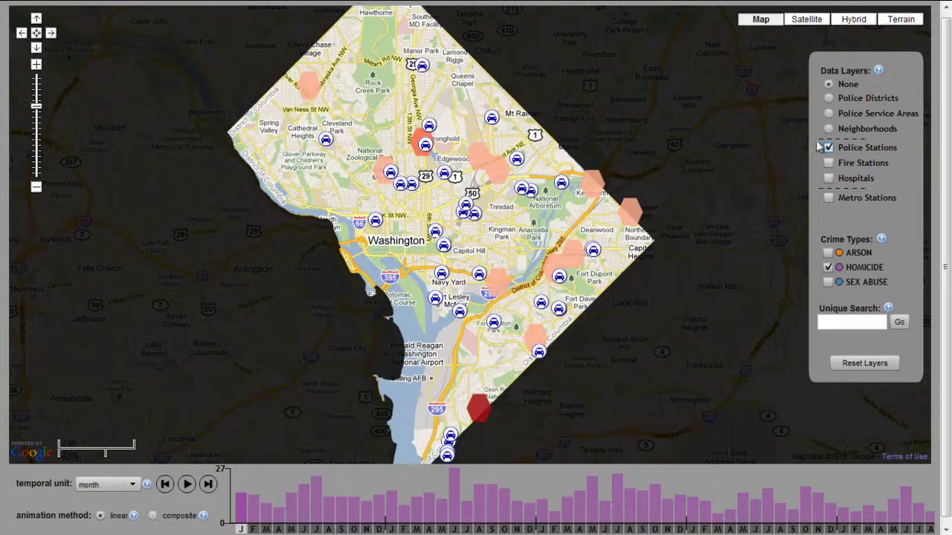
{"action": "left_click", "coordinate": [493, 123]}
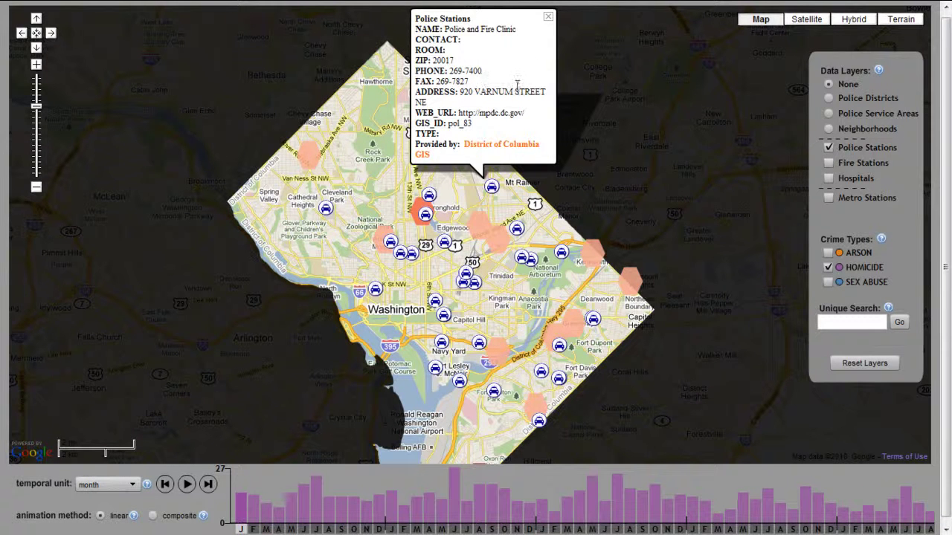
{"action": "left_click", "coordinate": [548, 18]}
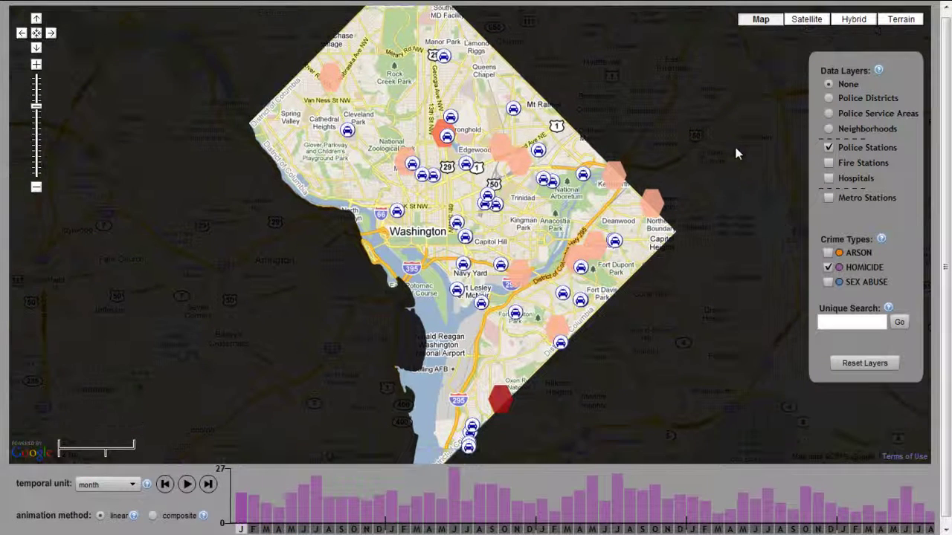
Find the Lamont St homicide via Unique Search by incident id, then reset to the full DC map.
{"action": "left_click", "coordinate": [823, 322]}
{"action": "type", "text": "100008396"}
{"action": "left_click", "coordinate": [901, 324]}
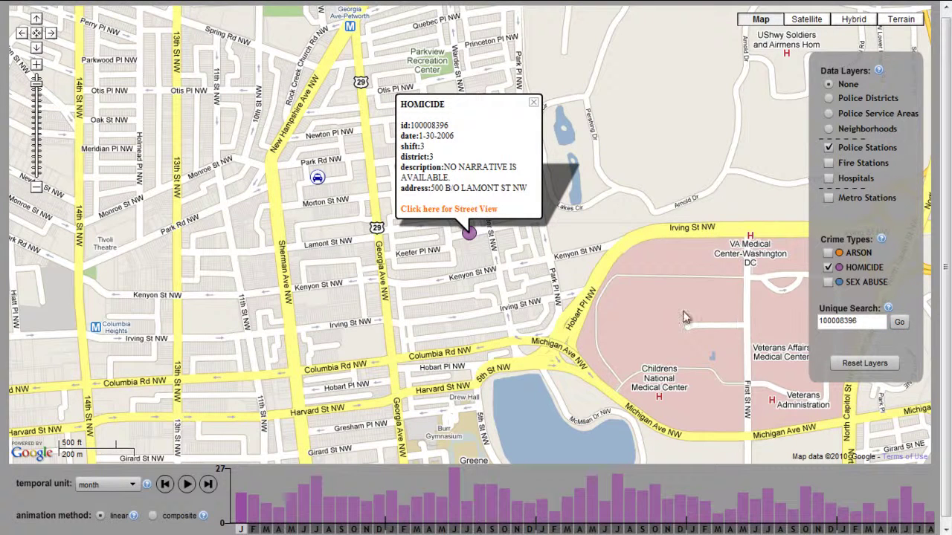
{"action": "left_click", "coordinate": [35, 34]}
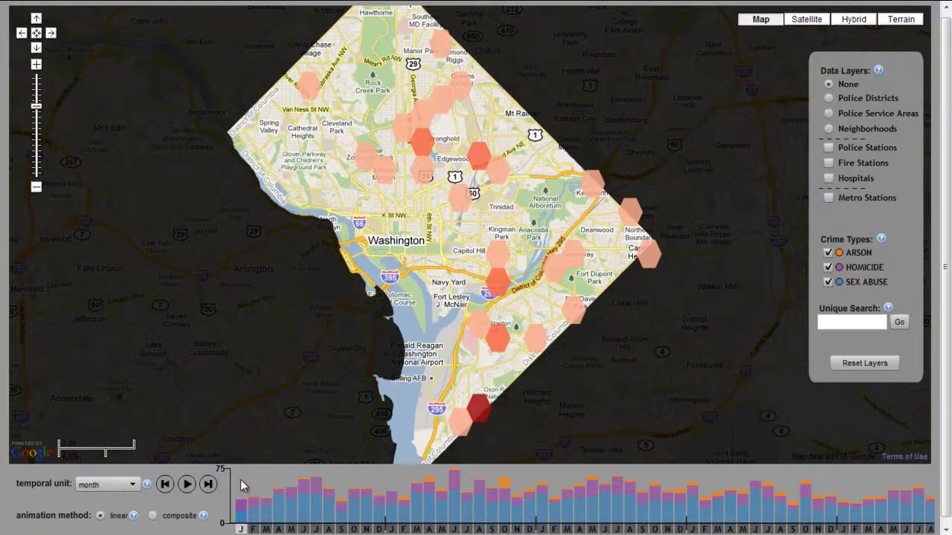
Step the map month by month from April through August 2006 using the timeline bars.
{"action": "left_click", "coordinate": [255, 518]}
{"action": "left_click", "coordinate": [267, 518]}
{"action": "left_click", "coordinate": [280, 518]}
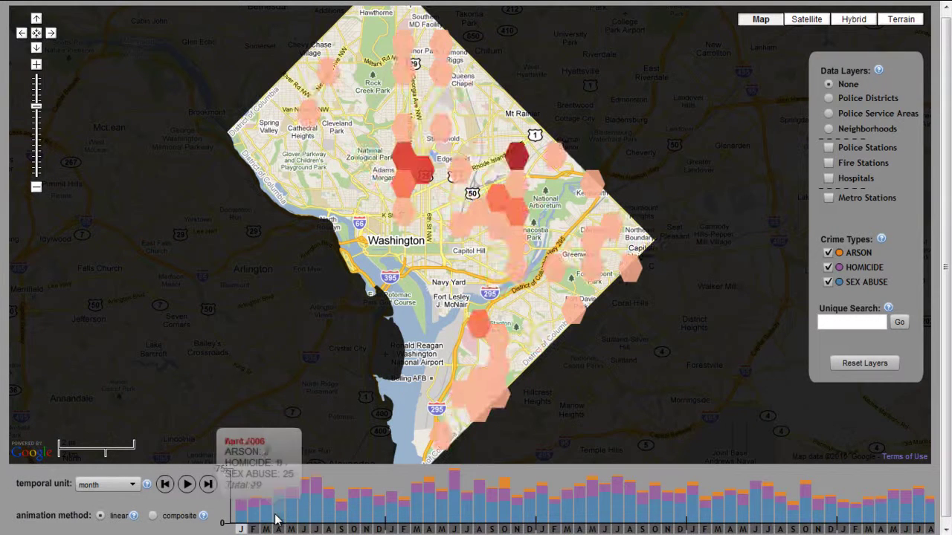
{"action": "left_click", "coordinate": [291, 518]}
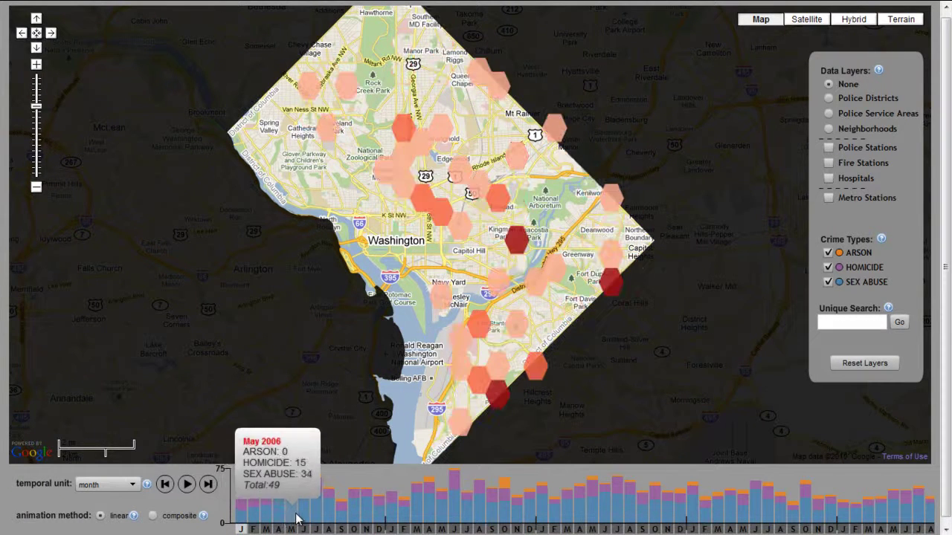
{"action": "left_click", "coordinate": [304, 518]}
{"action": "left_click", "coordinate": [318, 519]}
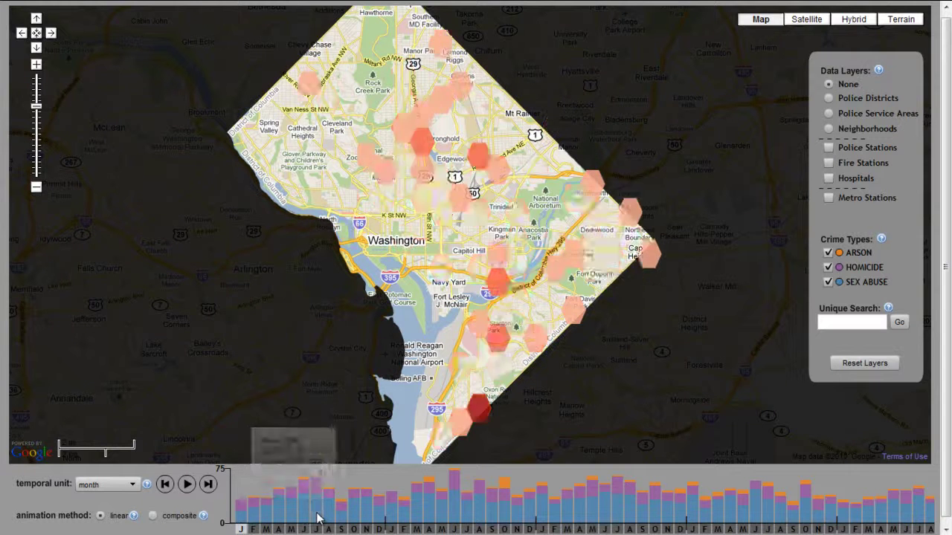
{"action": "left_click", "coordinate": [328, 518]}
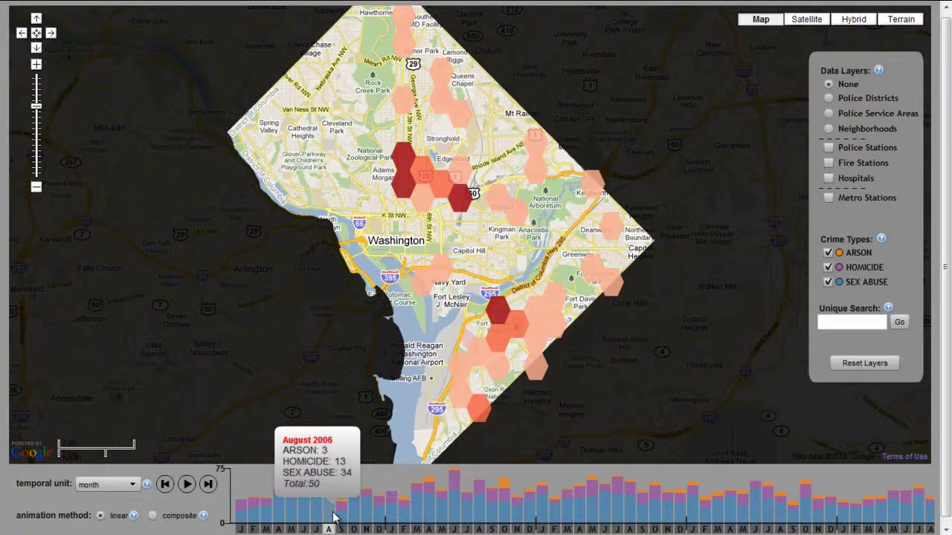
Zoom into a southeast hexagon's individual incidents, then return to the whole-city view.
{"action": "left_click", "coordinate": [478, 406]}
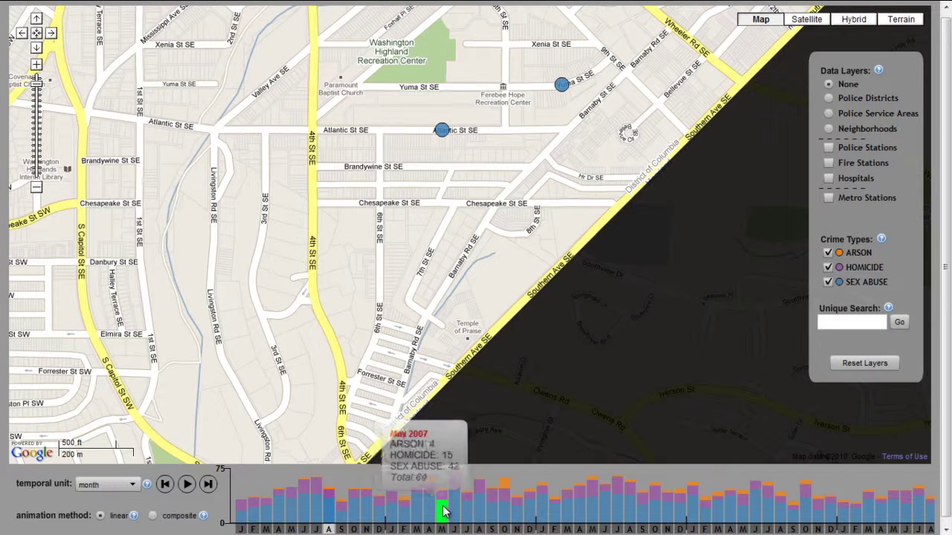
{"action": "mouse_move", "coordinate": [436, 507]}
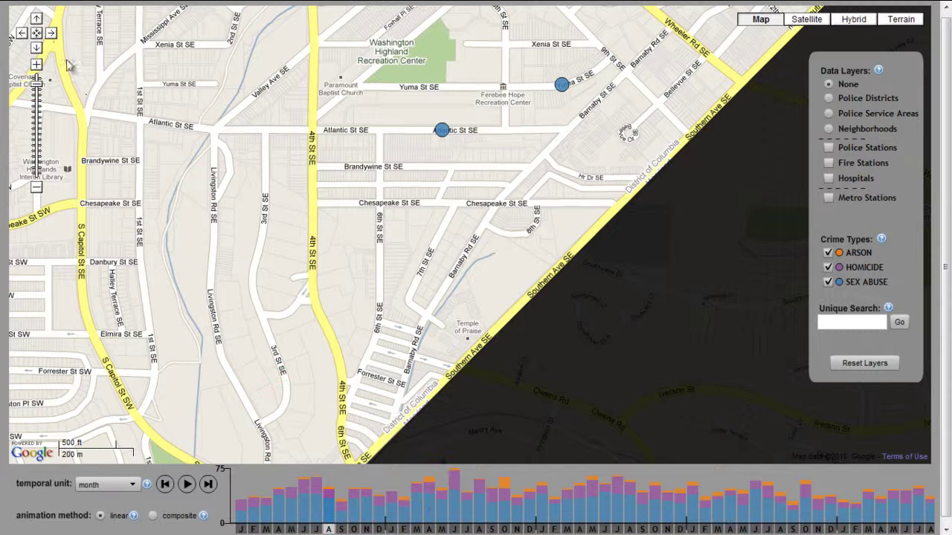
{"action": "left_click", "coordinate": [35, 34]}
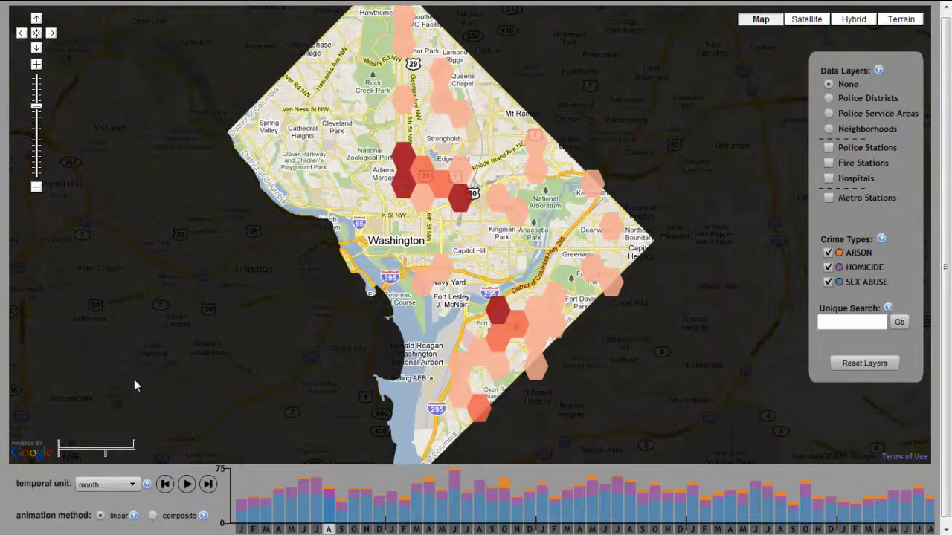
Set the temporal unit to week with composite animation, stacking Sunday-to-Saturday crime counts.
{"action": "left_click", "coordinate": [135, 485]}
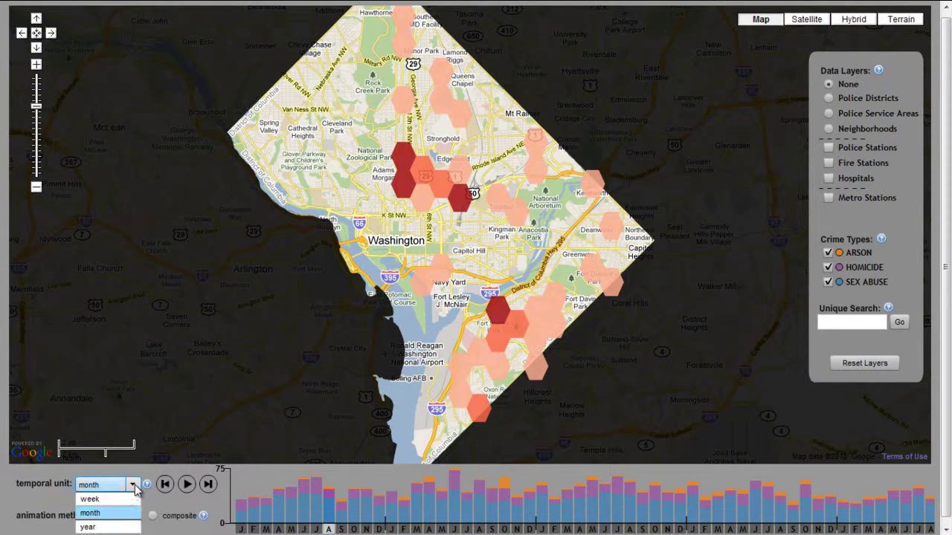
{"action": "left_click", "coordinate": [128, 500]}
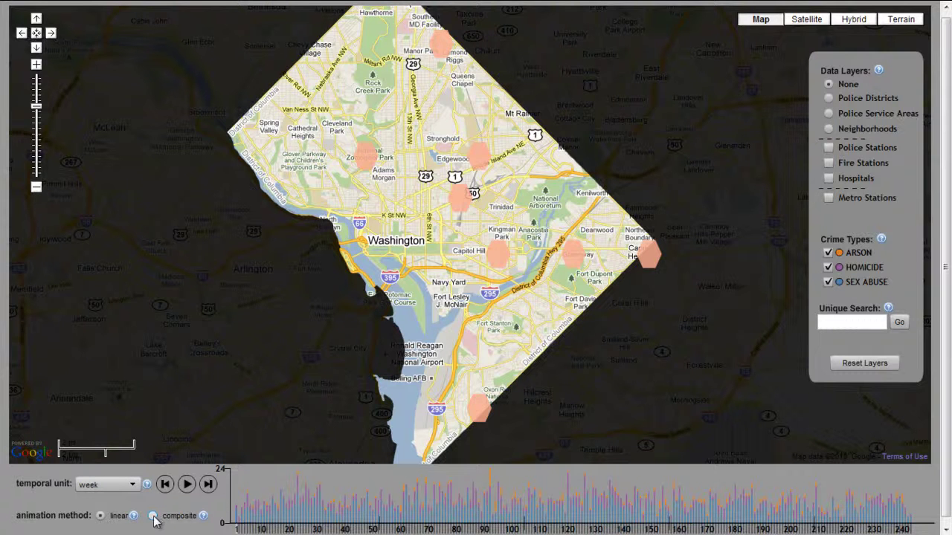
{"action": "left_click", "coordinate": [153, 516]}
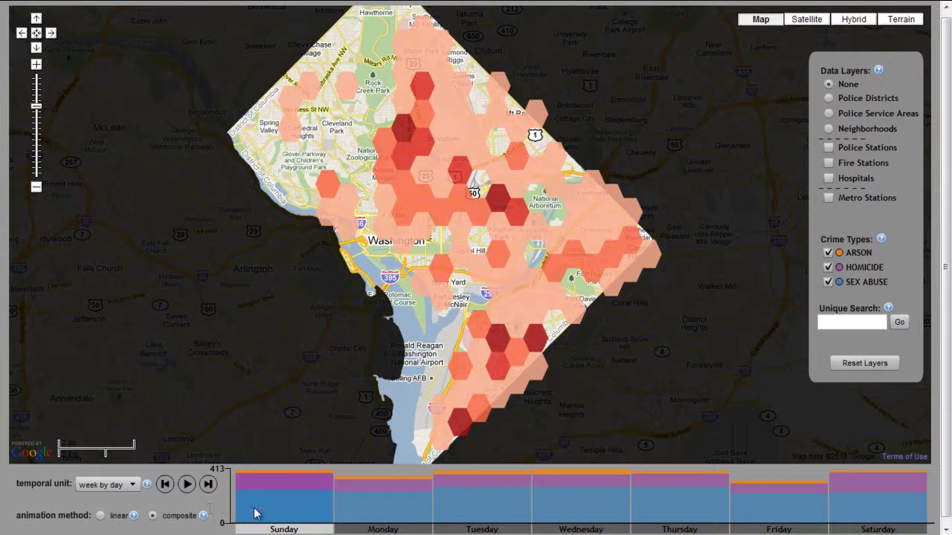
{"action": "mouse_move", "coordinate": [269, 511]}
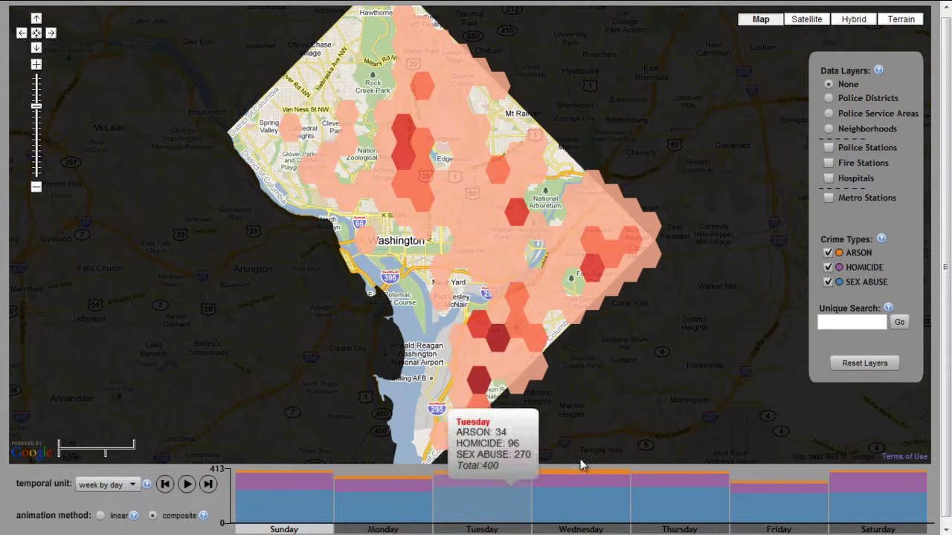
Show arson only, review the weekday bars (Monday 30), and play then stop the daily animation.
{"action": "left_click", "coordinate": [861, 266]}
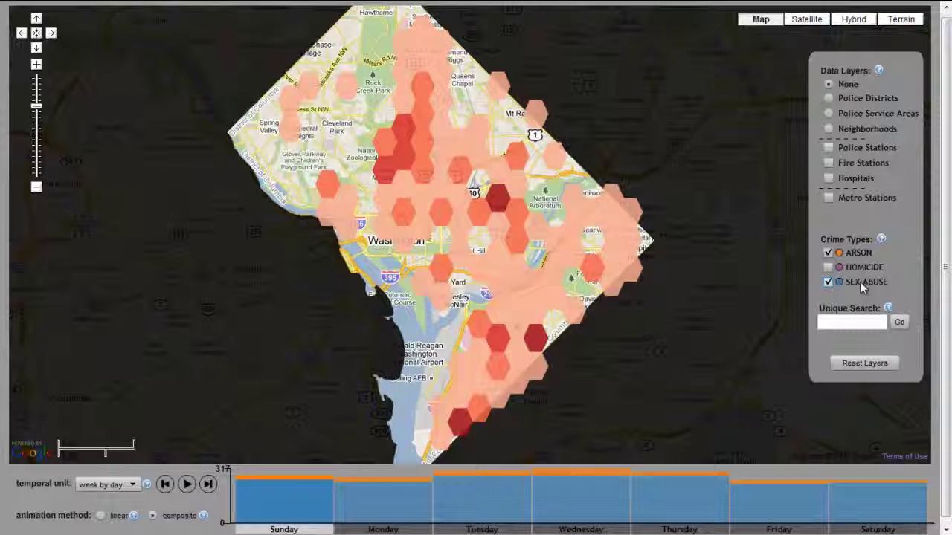
{"action": "left_click", "coordinate": [859, 282]}
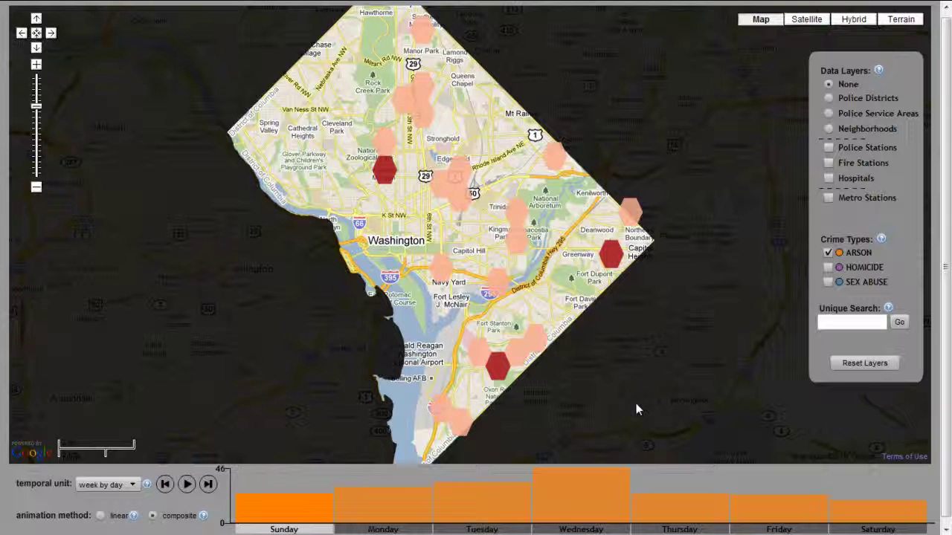
{"action": "mouse_move", "coordinate": [589, 481]}
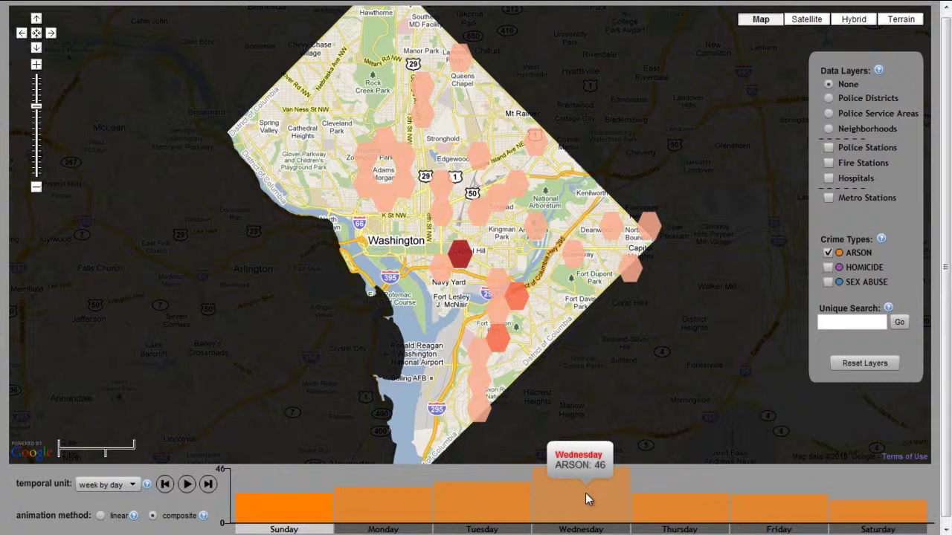
{"action": "mouse_move", "coordinate": [661, 504]}
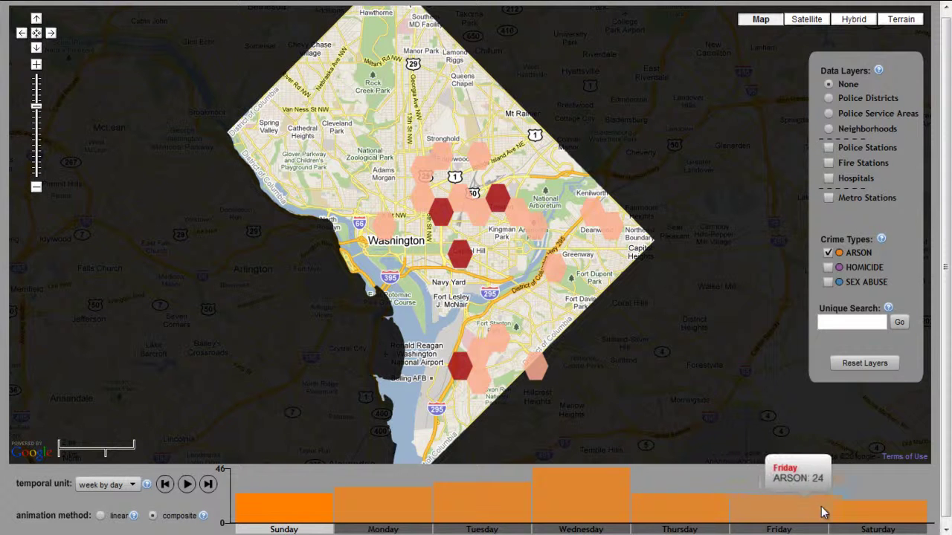
{"action": "mouse_move", "coordinate": [869, 513]}
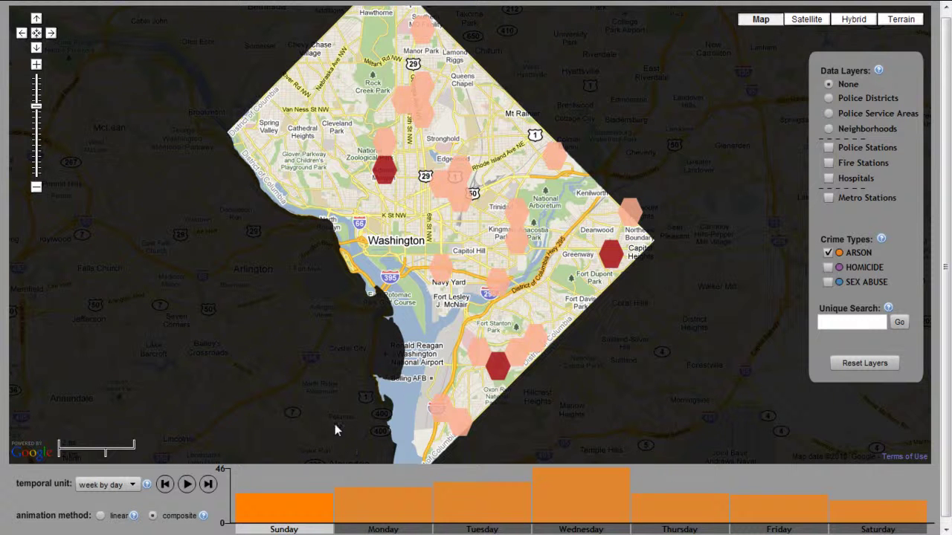
{"action": "left_click", "coordinate": [188, 484]}
{"action": "left_click", "coordinate": [187, 485]}
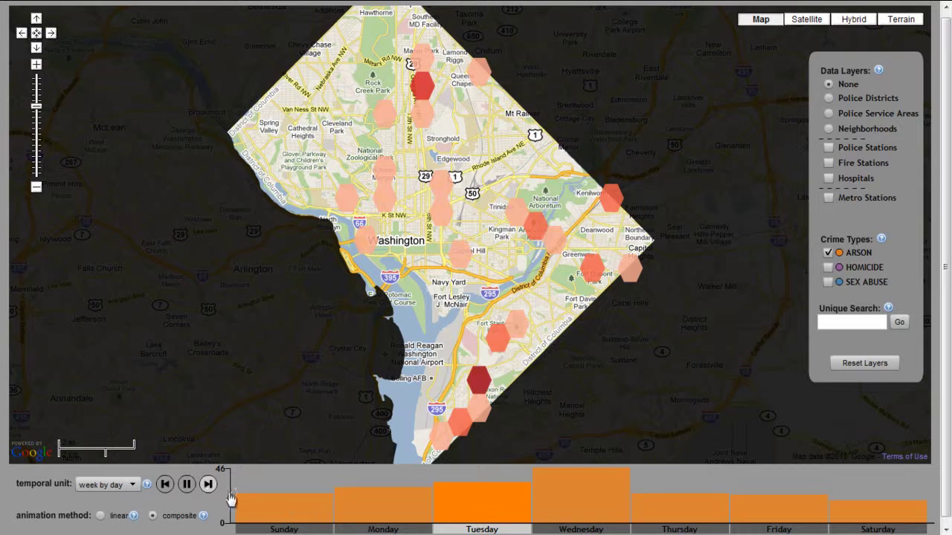
Open the newer CrimeViz Harrisburg map and zoom into the darkest hexagon totalling 92 incidents.
{"action": "left_click", "coordinate": [381, 511]}
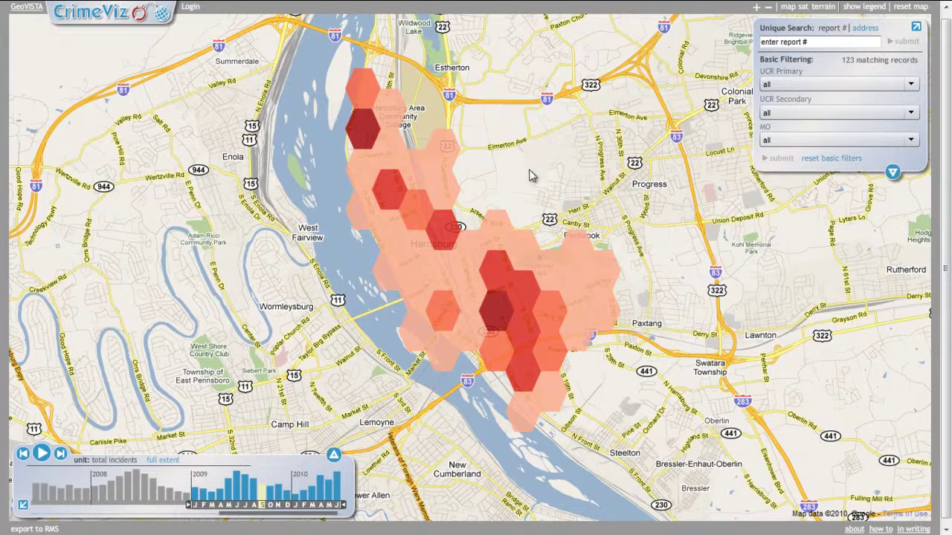
{"action": "mouse_move", "coordinate": [500, 315]}
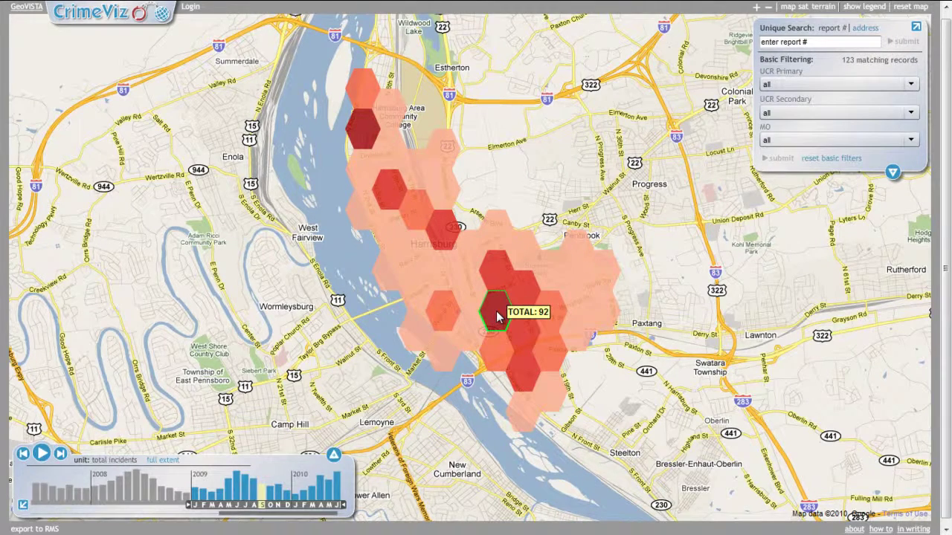
{"action": "scroll", "coordinate": [496, 311], "scroll_direction": "up", "scroll_amount": 3}
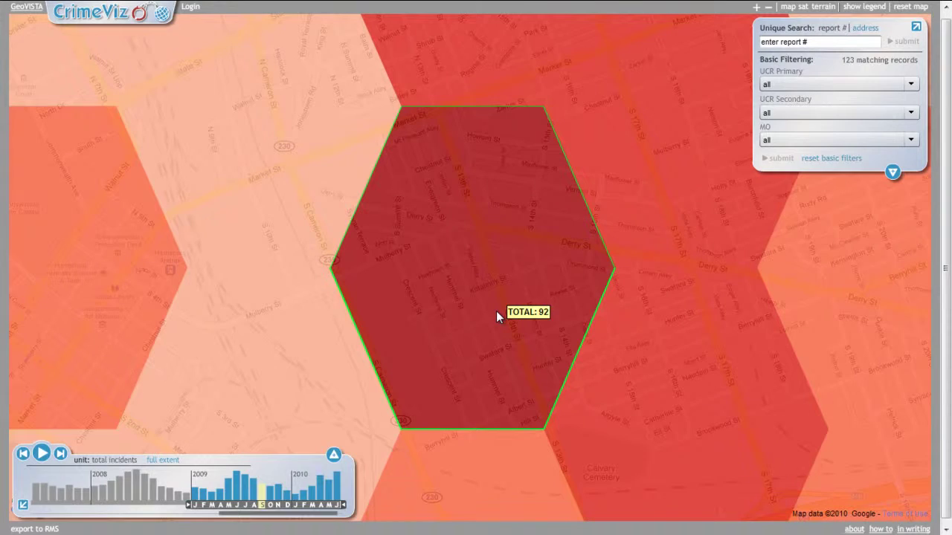
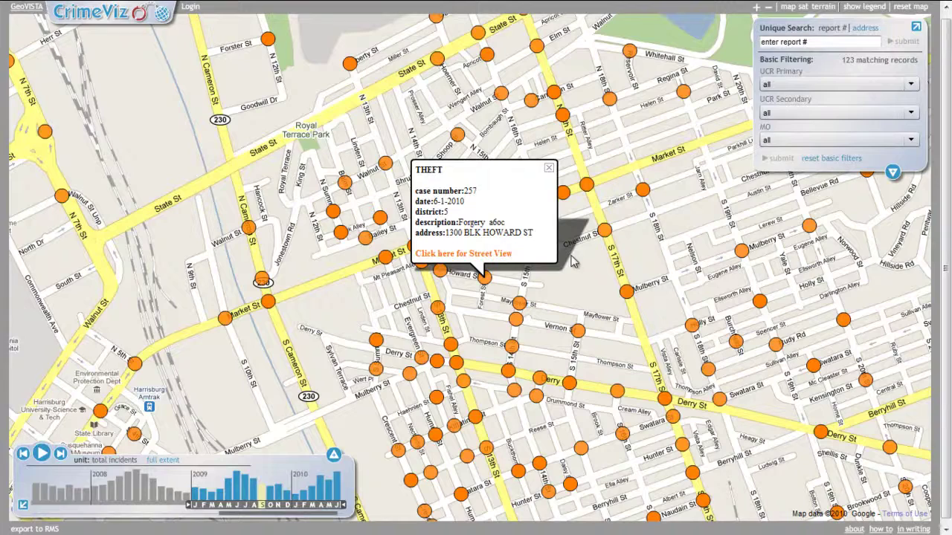
Reset the map to the full Harrisburg hexbin overview showing all 123 incidents.
{"action": "left_click", "coordinate": [901, 9]}
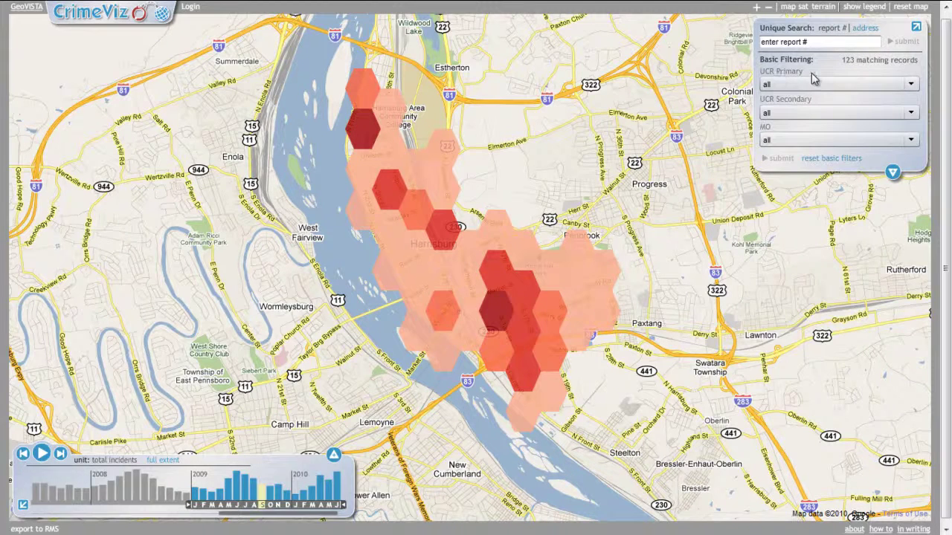
Filter the map to 14 vandalism, 1411 auto, adult, with MO 1402 darkness, and submit.
{"action": "left_click", "coordinate": [912, 85]}
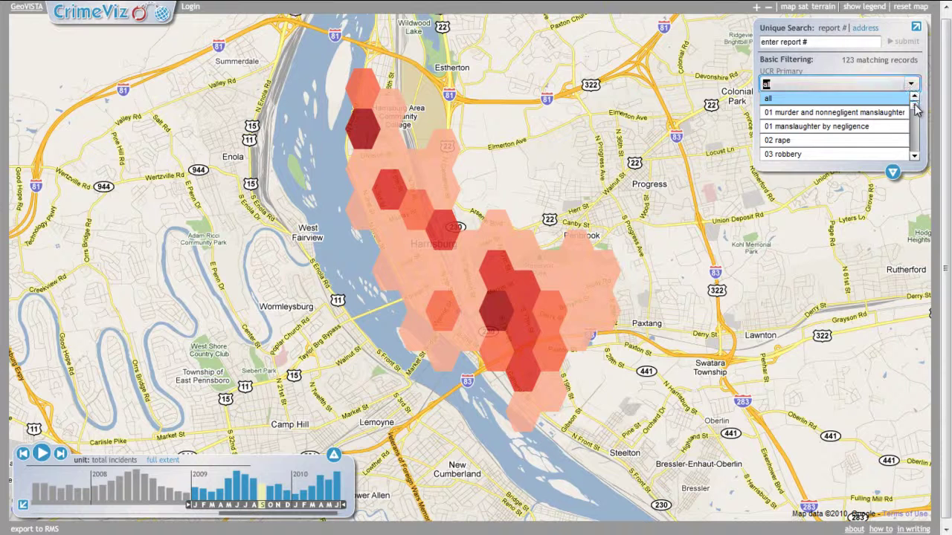
{"action": "mouse_move", "coordinate": [915, 106]}
{"action": "left_mouse_down"}
{"action": "mouse_move", "coordinate": [918, 124]}
{"action": "mouse_move", "coordinate": [919, 108]}
{"action": "left_mouse_up"}
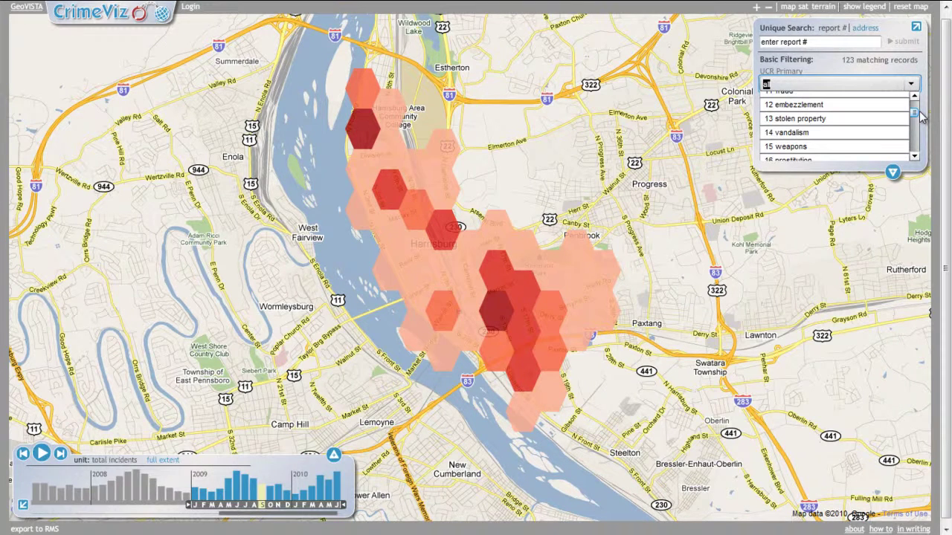
{"action": "left_click", "coordinate": [876, 136]}
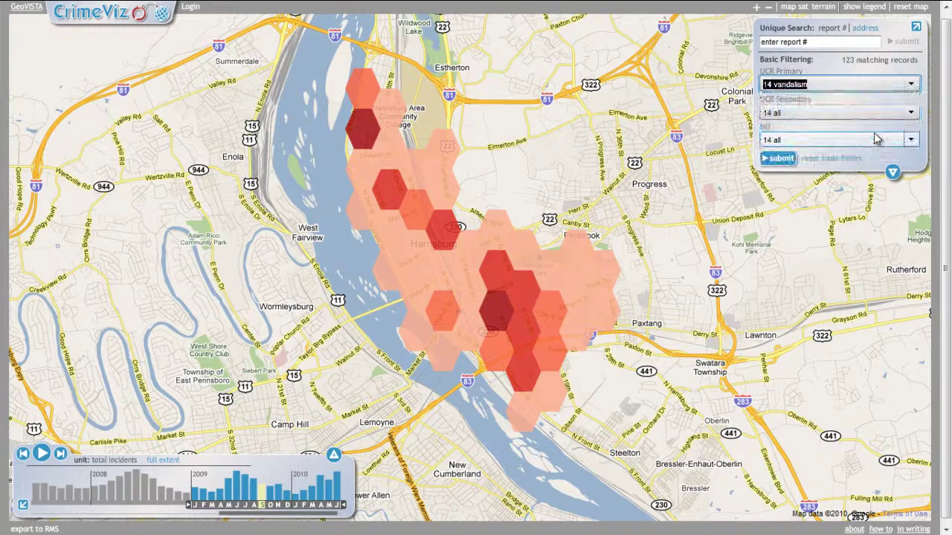
{"action": "left_click", "coordinate": [910, 112]}
{"action": "left_click_drag", "start_coordinate": [916, 142], "coordinate": [919, 144]}
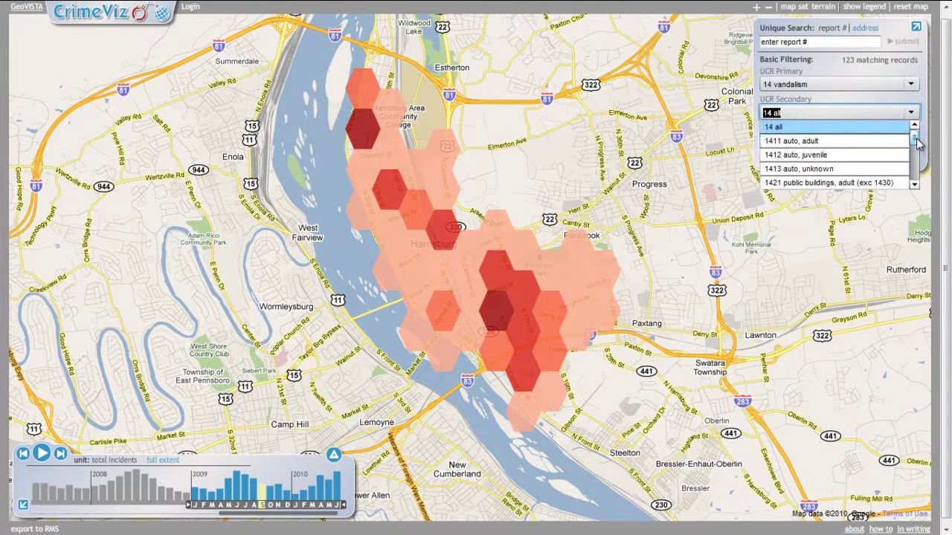
{"action": "left_click", "coordinate": [862, 141]}
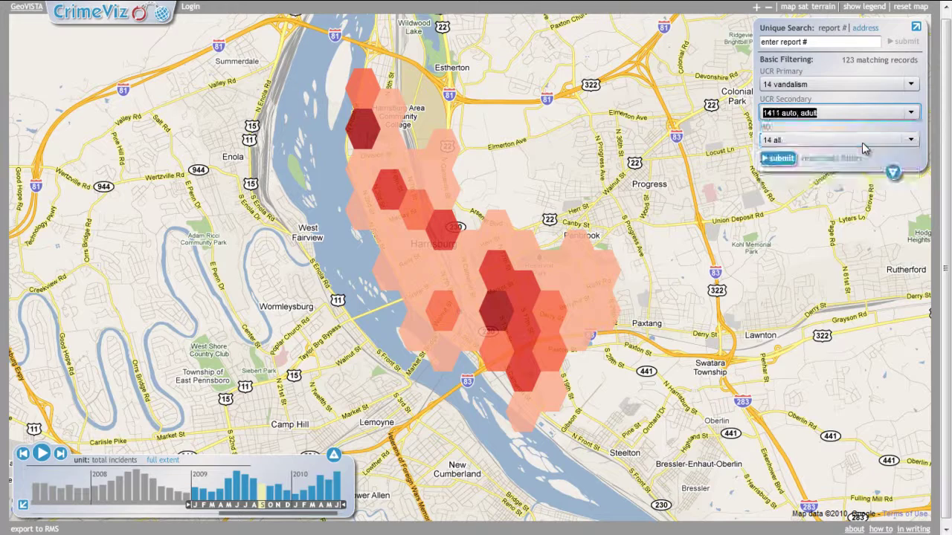
{"action": "left_click", "coordinate": [911, 141]}
{"action": "left_click", "coordinate": [866, 183]}
{"action": "left_click", "coordinate": [778, 160]}
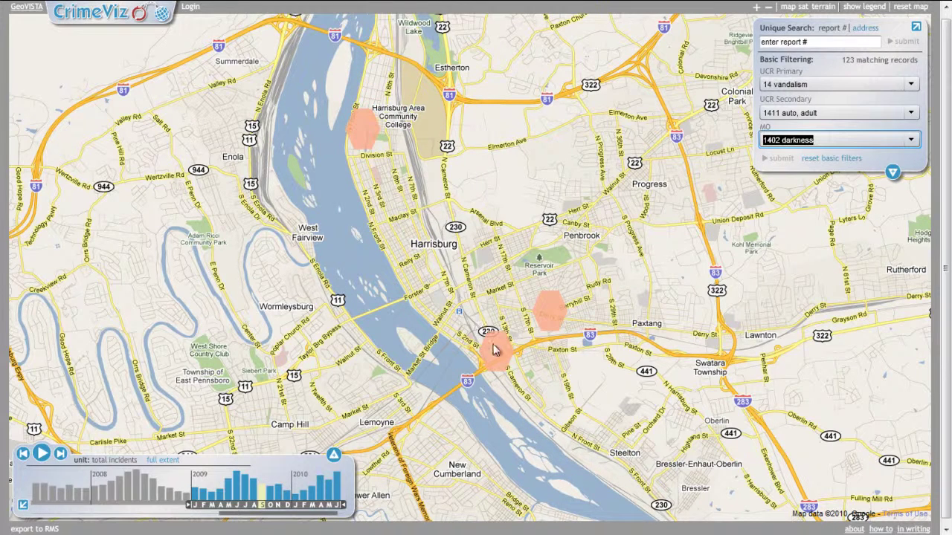
{"action": "mouse_move", "coordinate": [553, 317]}
Clear the modus operandi field completely.
{"action": "triple_click", "coordinate": [798, 140]}
{"action": "type", "text": "gun"}
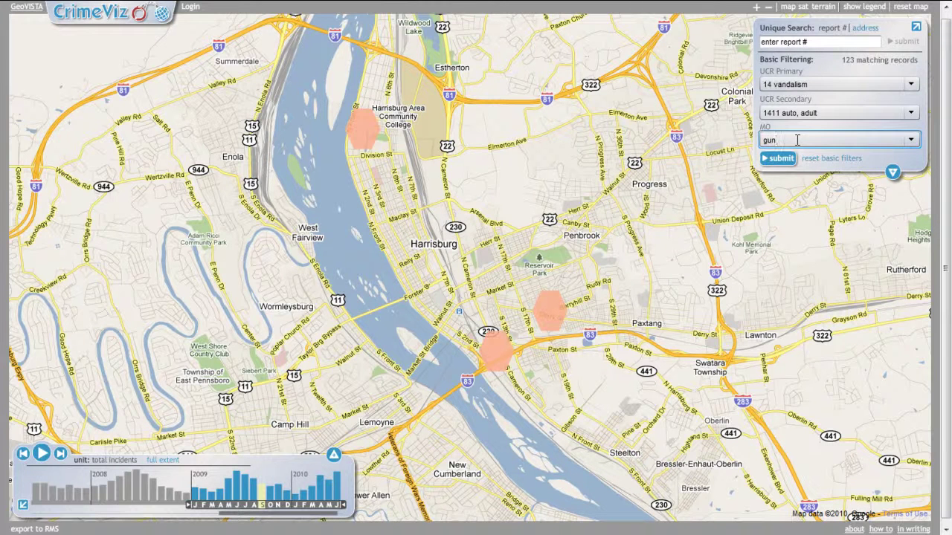
{"action": "key", "text": "BackSpace"}
{"action": "key", "text": "BackSpace"}
{"action": "type", "text": "darkness"}
{"action": "key", "text": "BackSpace"}
{"action": "key", "text": "BackSpace"}
{"action": "key", "text": "BackSpace"}
{"action": "key", "text": "BackSpace"}
{"action": "key", "text": "BackSpace"}
{"action": "key", "text": "BackSpace"}
{"action": "key", "text": "BackSpace"}
Reset the basic filters to all, resubmit, and expand Advanced Filtering.
{"action": "left_click", "coordinate": [818, 158]}
{"action": "left_click", "coordinate": [780, 159]}
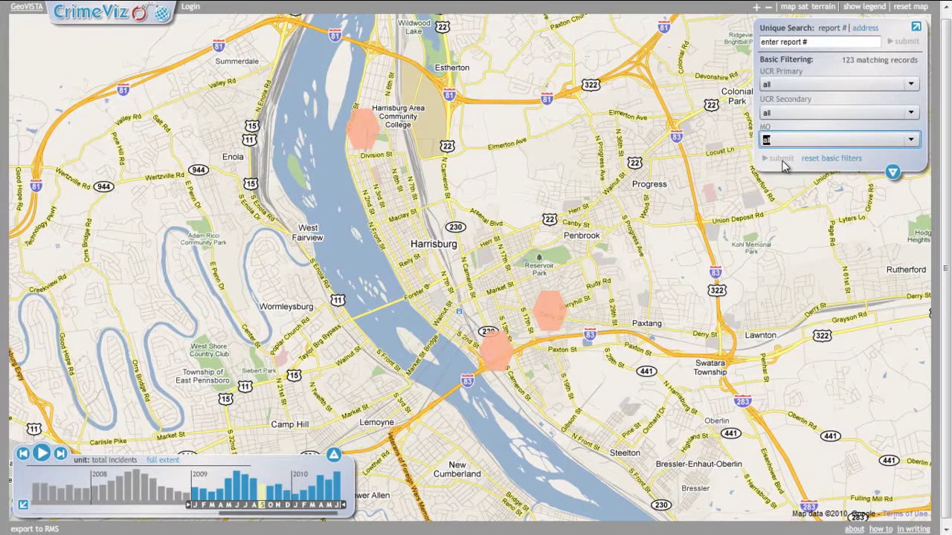
{"action": "left_click", "coordinate": [836, 159]}
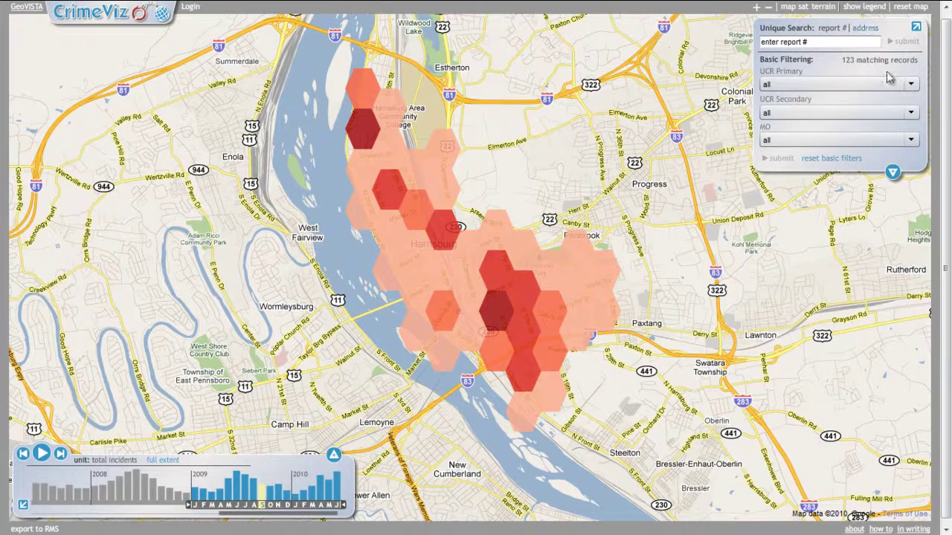
{"action": "left_click", "coordinate": [892, 173]}
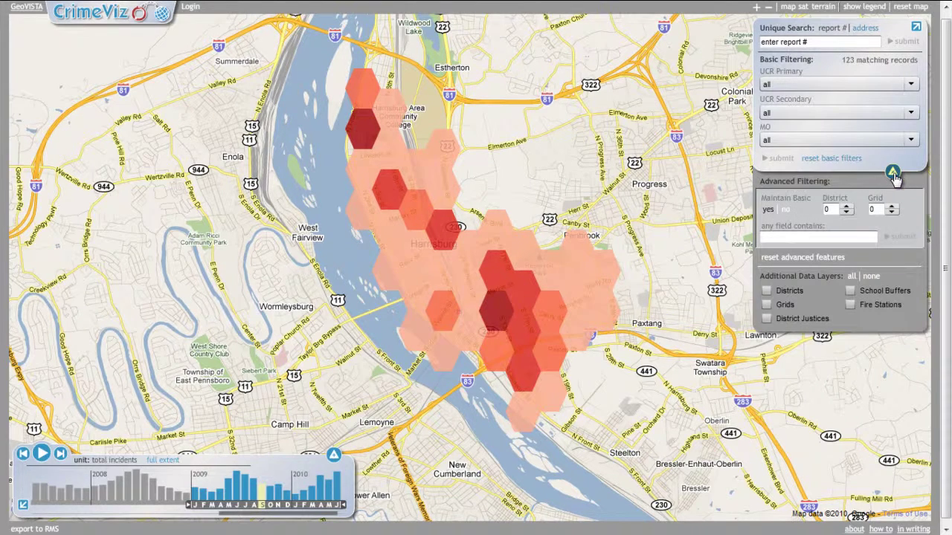
Toggle the Districts overlay on and off, then collapse Advanced Filtering.
{"action": "left_click", "coordinate": [786, 292]}
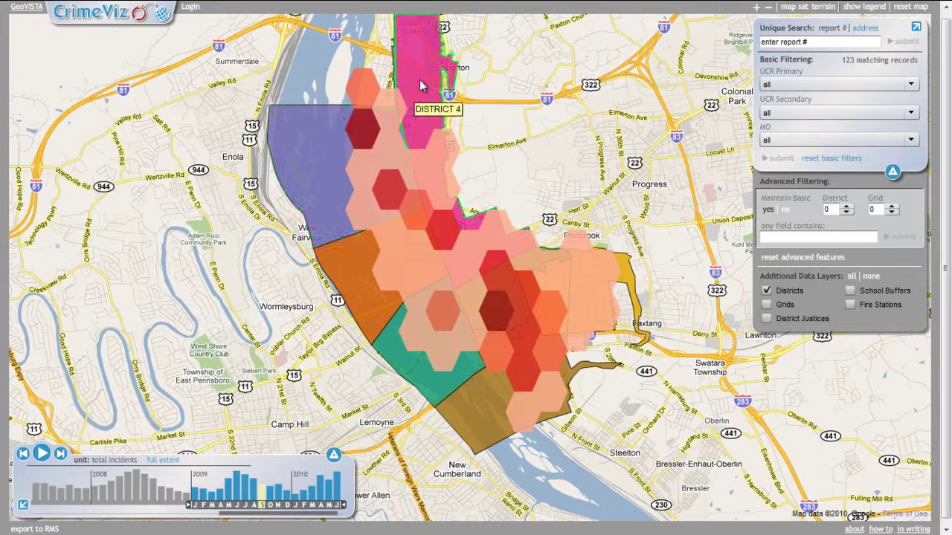
{"action": "left_click", "coordinate": [786, 292]}
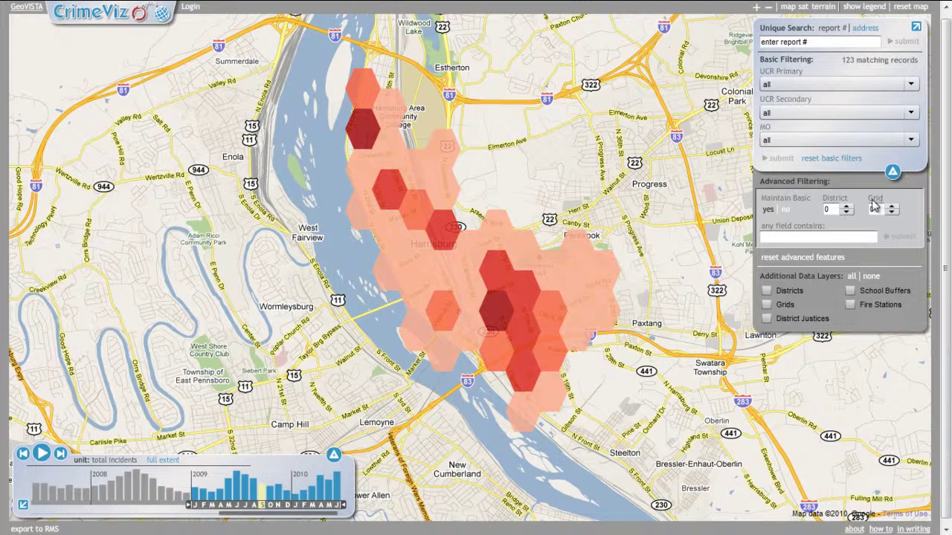
{"action": "left_click", "coordinate": [763, 237]}
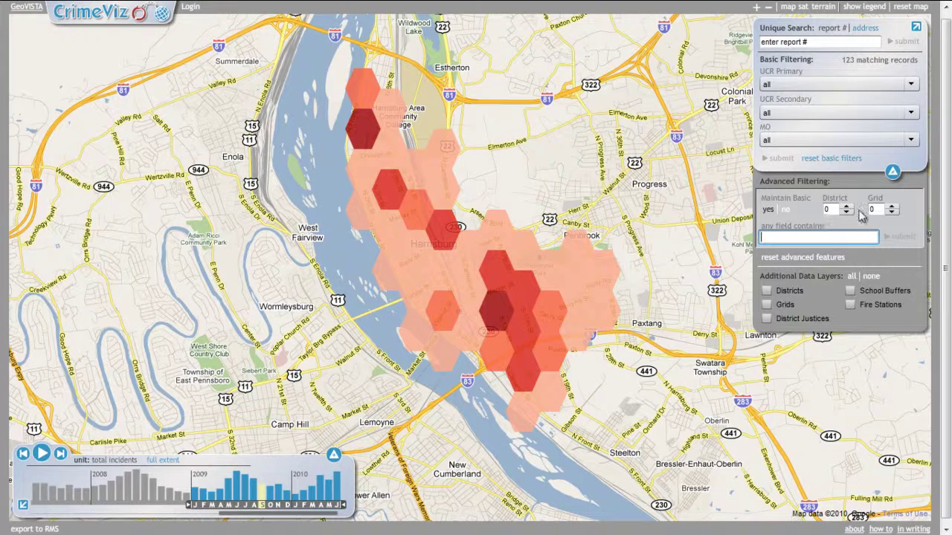
{"action": "left_click", "coordinate": [893, 174]}
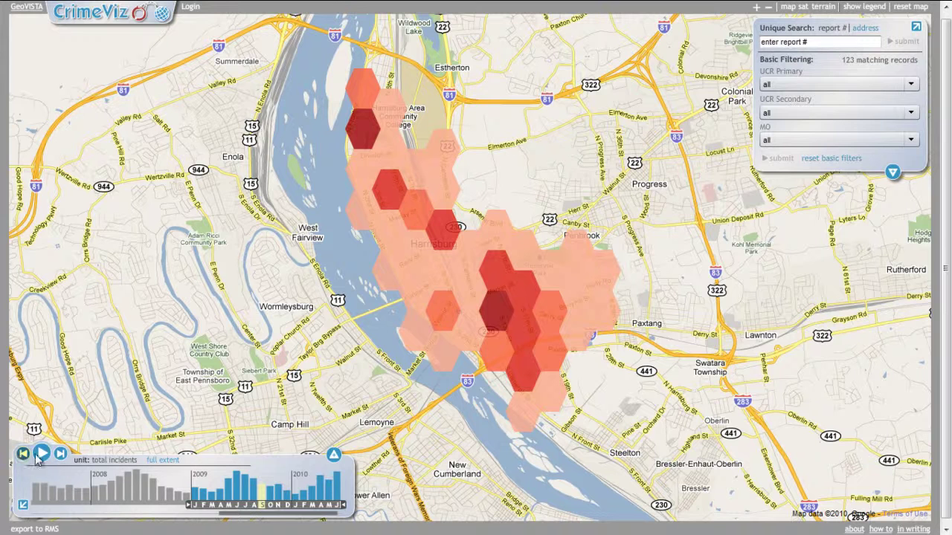
Open the temporal settings and keep linear timeline sequencing.
{"action": "left_click", "coordinate": [334, 454]}
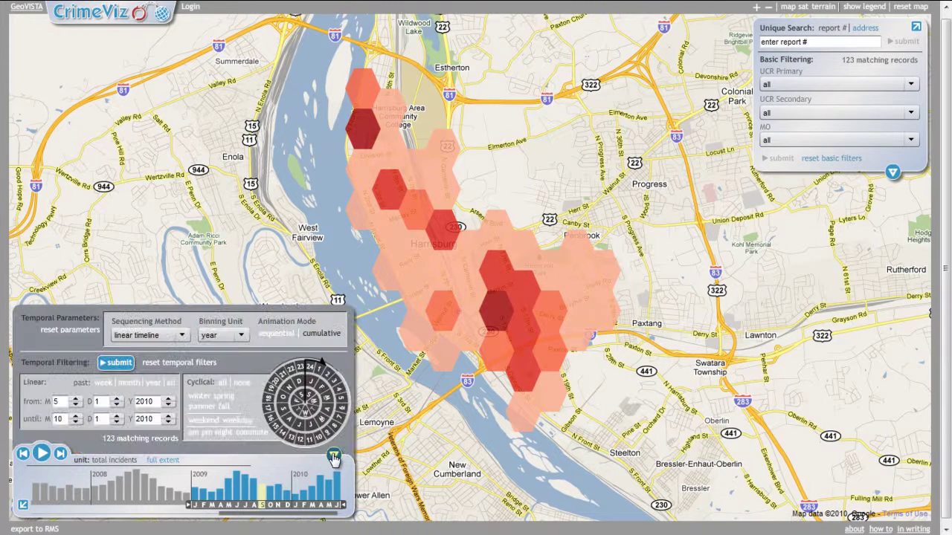
{"action": "left_click", "coordinate": [212, 337]}
{"action": "left_click", "coordinate": [243, 336]}
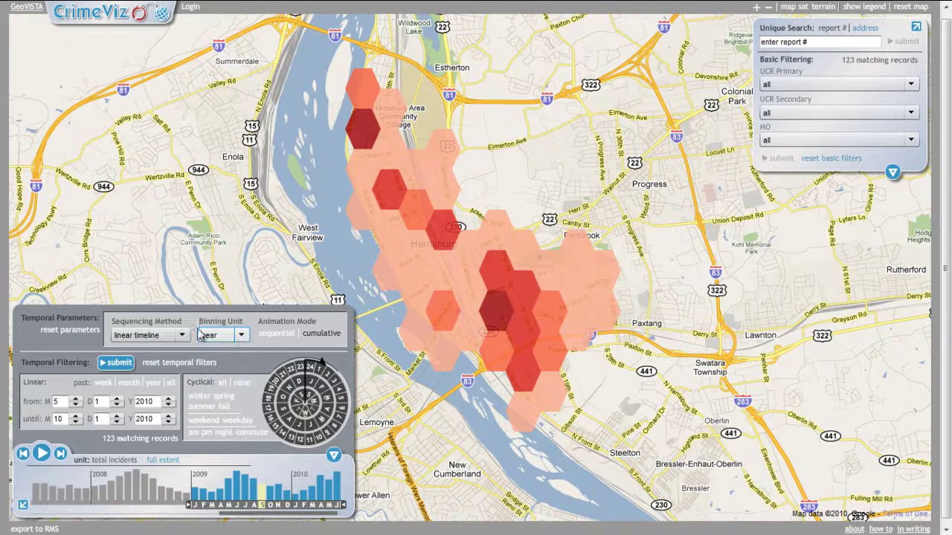
{"action": "left_click", "coordinate": [182, 336]}
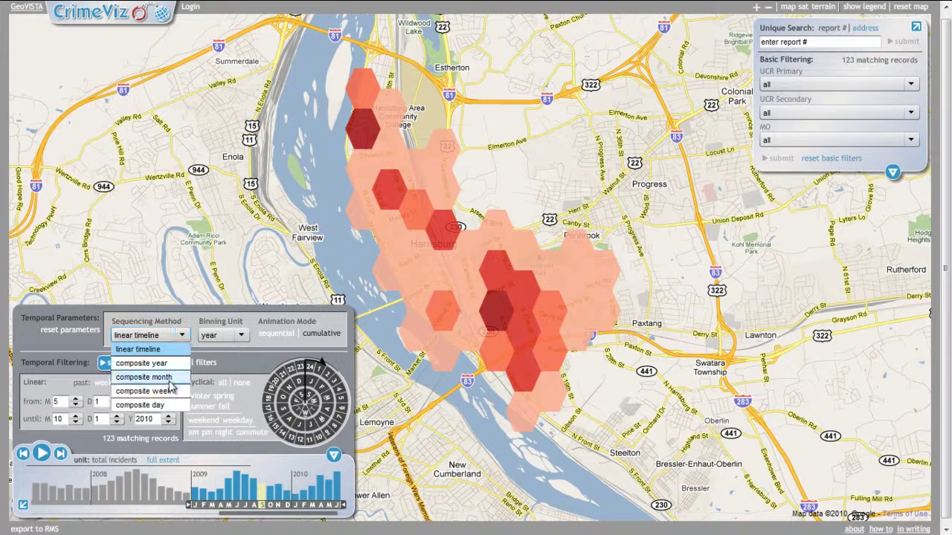
{"action": "left_click", "coordinate": [179, 346]}
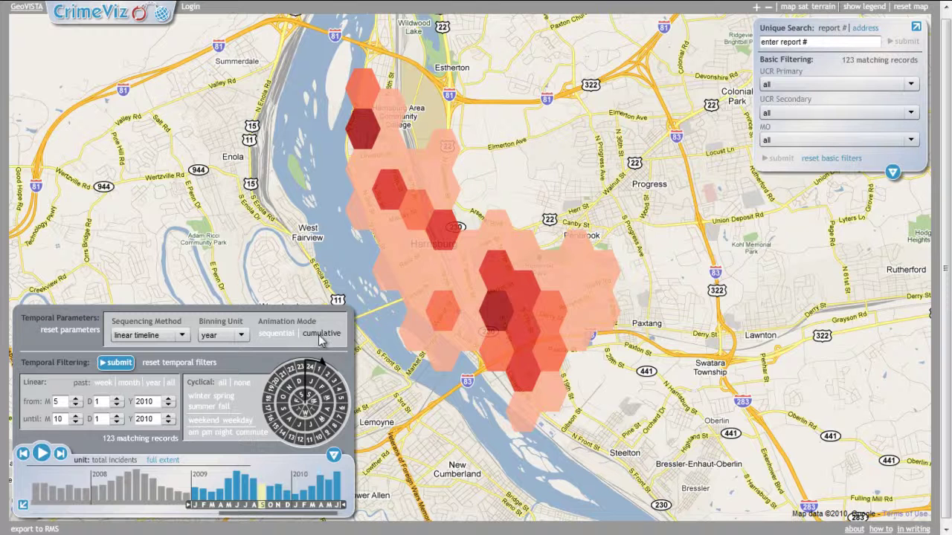
Set the date range from 6/1/2010 until 6/7/2010 and select weekend days.
{"action": "left_click", "coordinate": [75, 398]}
{"action": "left_click", "coordinate": [75, 422]}
{"action": "left_click", "coordinate": [75, 422]}
{"action": "left_click", "coordinate": [117, 417]}
{"action": "left_click", "coordinate": [117, 416]}
{"action": "left_click", "coordinate": [117, 417]}
{"action": "left_click", "coordinate": [117, 416]}
{"action": "left_click", "coordinate": [117, 416]}
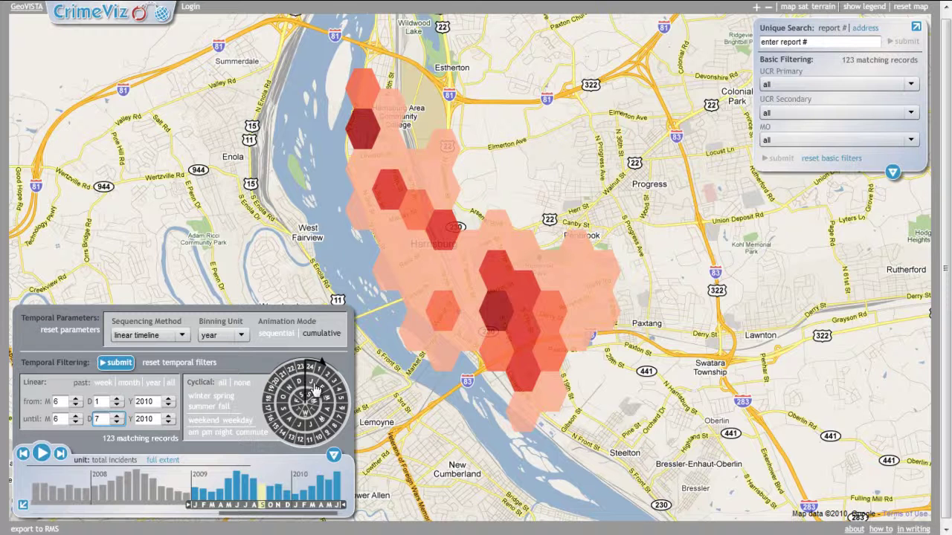
{"action": "left_click", "coordinate": [201, 422]}
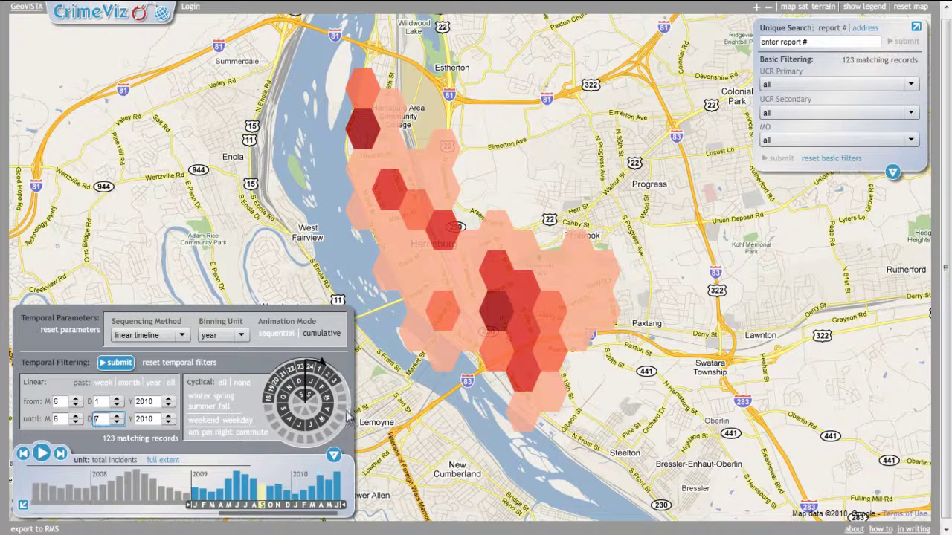
Filter the map to 03 robbery with MO 0302 darkness and check the hexbin totals.
{"action": "left_click", "coordinate": [911, 84]}
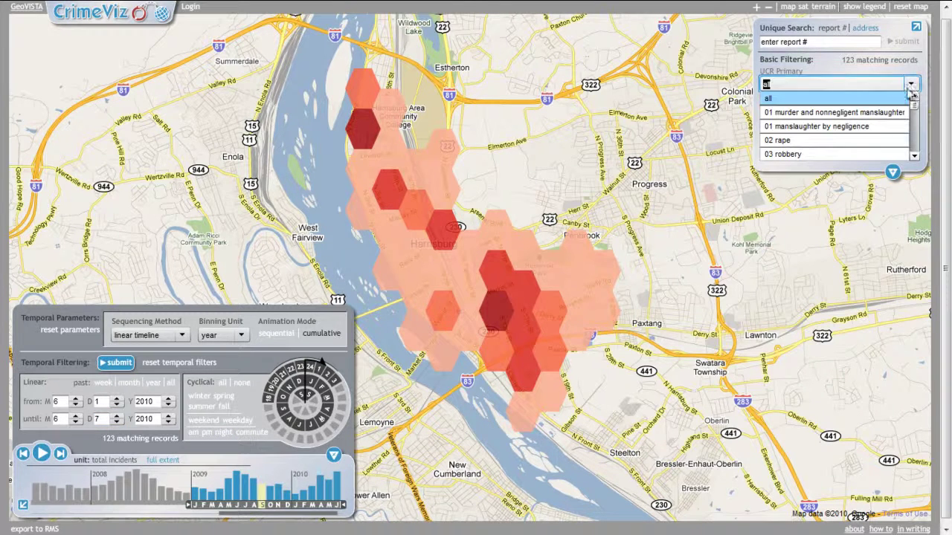
{"action": "left_click", "coordinate": [801, 154]}
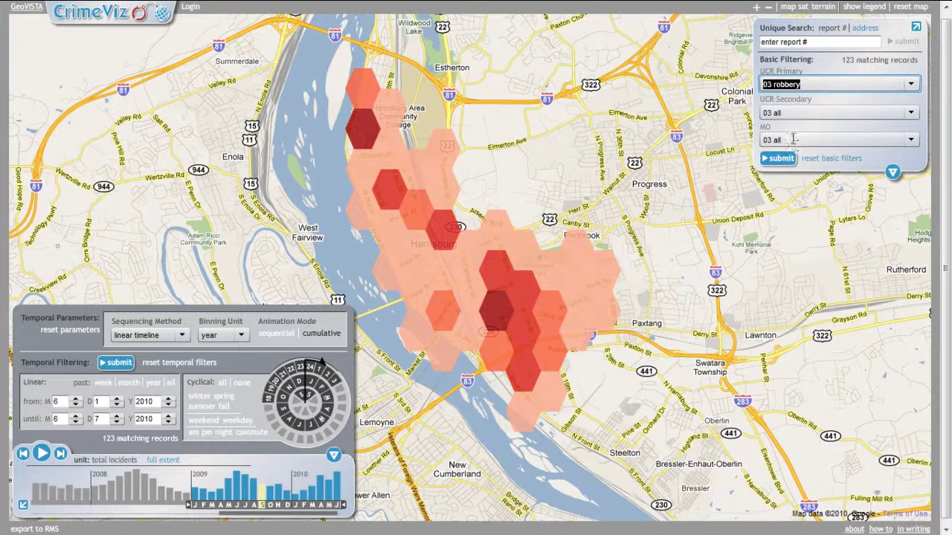
{"action": "left_click", "coordinate": [911, 141]}
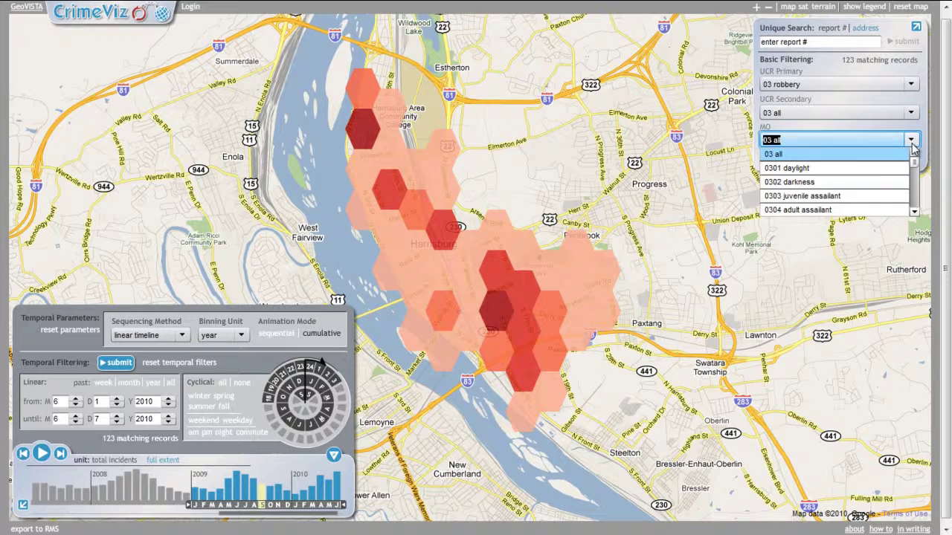
{"action": "left_click", "coordinate": [866, 182]}
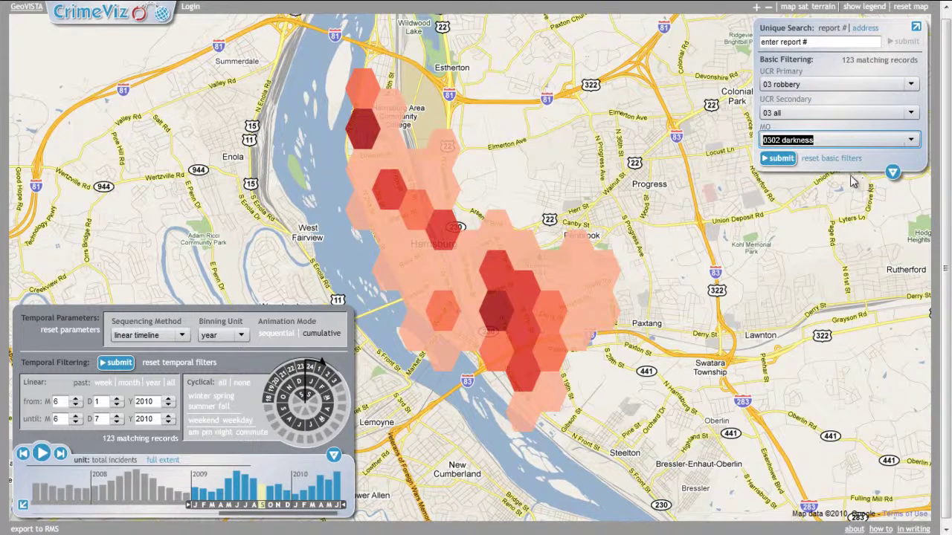
{"action": "left_click", "coordinate": [778, 160]}
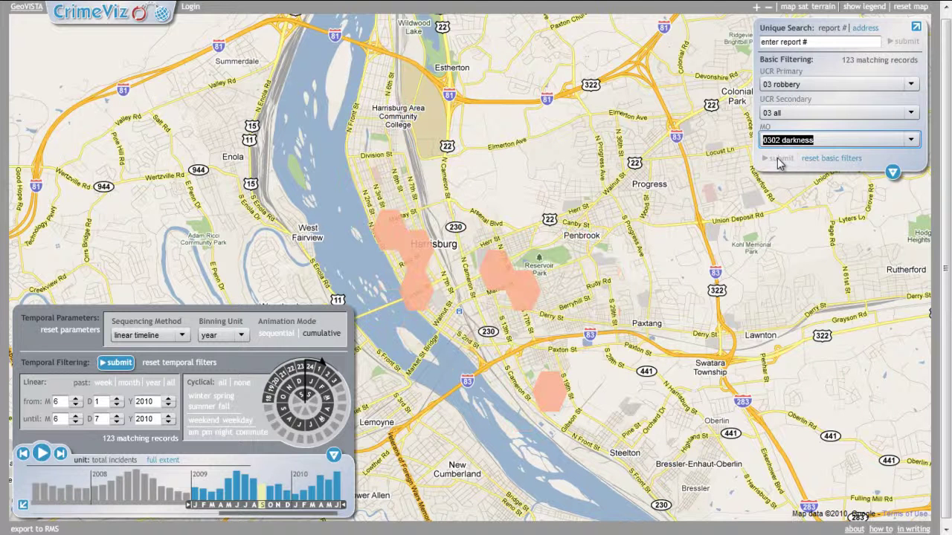
{"action": "mouse_move", "coordinate": [392, 236]}
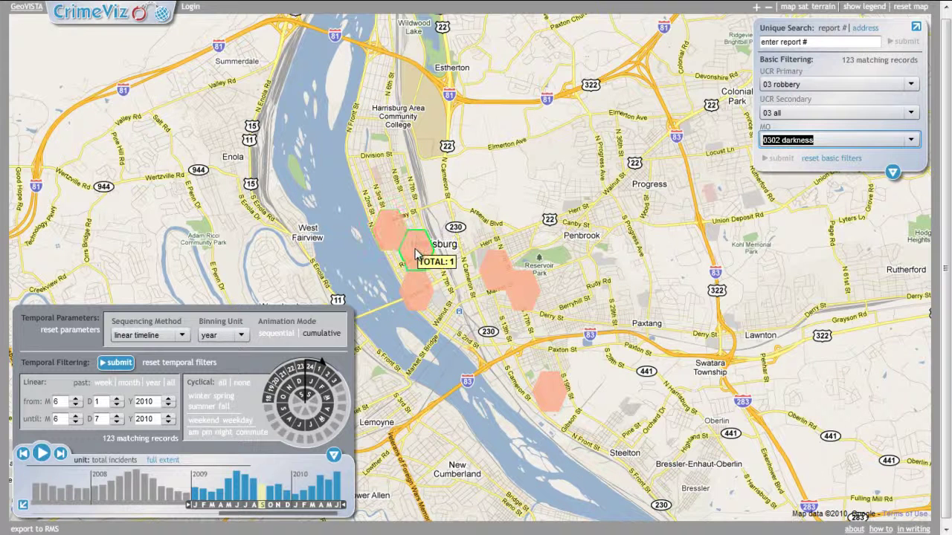
{"action": "mouse_move", "coordinate": [496, 275]}
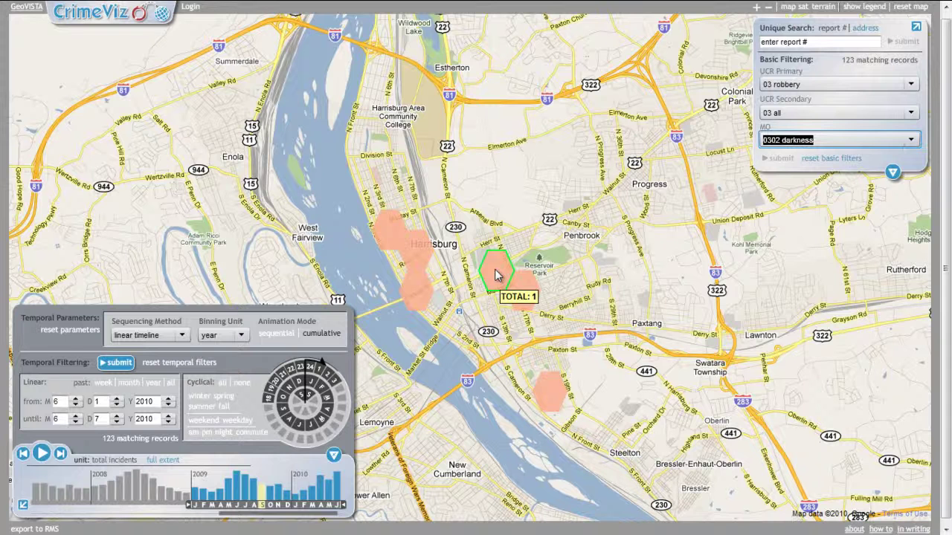